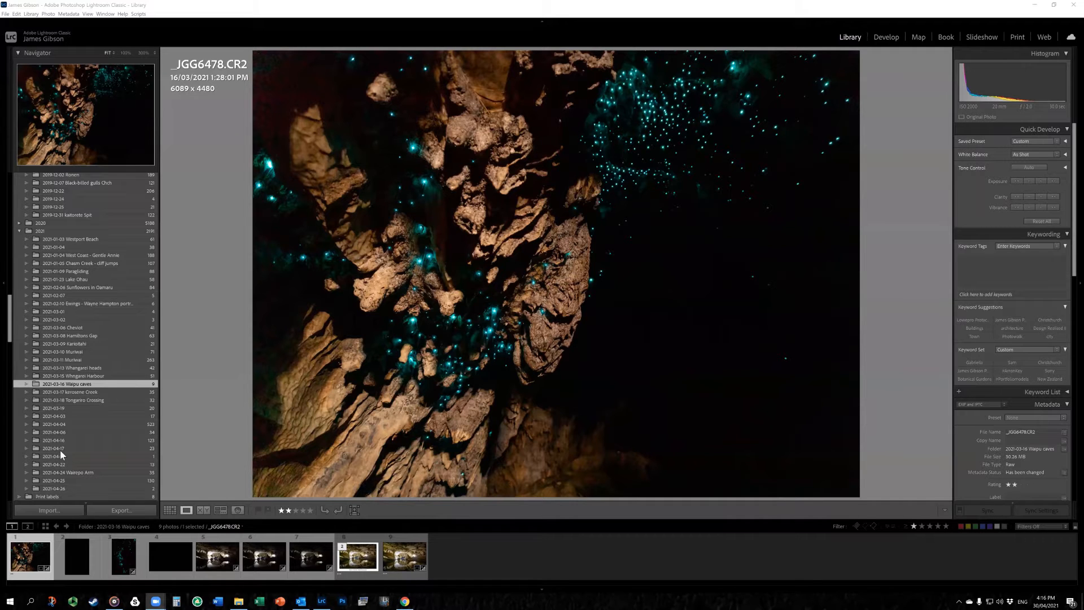
Open the glowworm cave photo _JGG6478.CR2 in Adobe Photoshop 2021 and convert its background into a regular layer
right_click(30, 556)
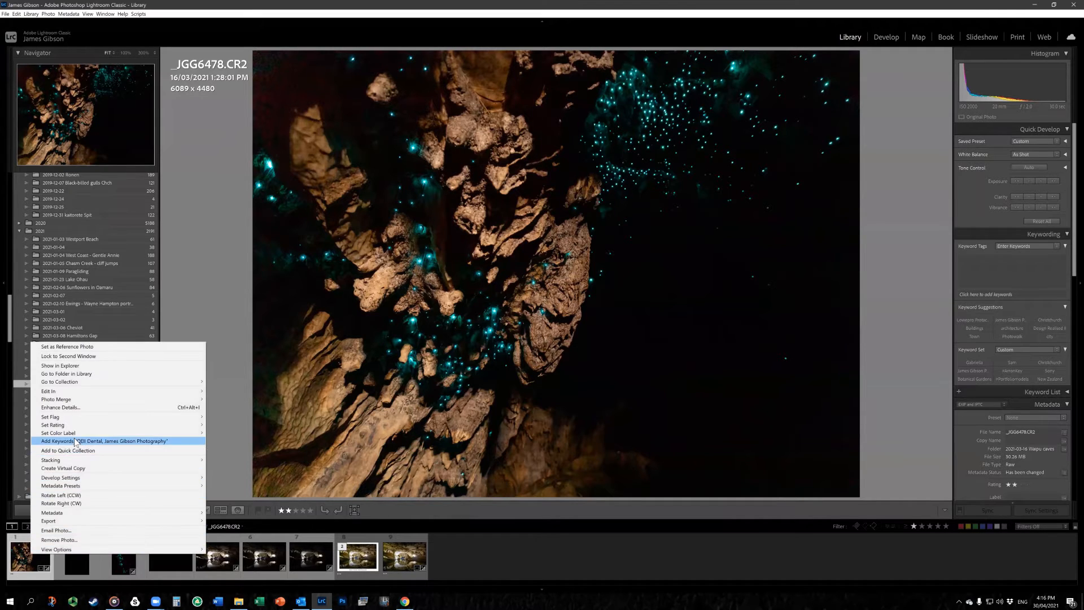
mouse_move(80, 391)
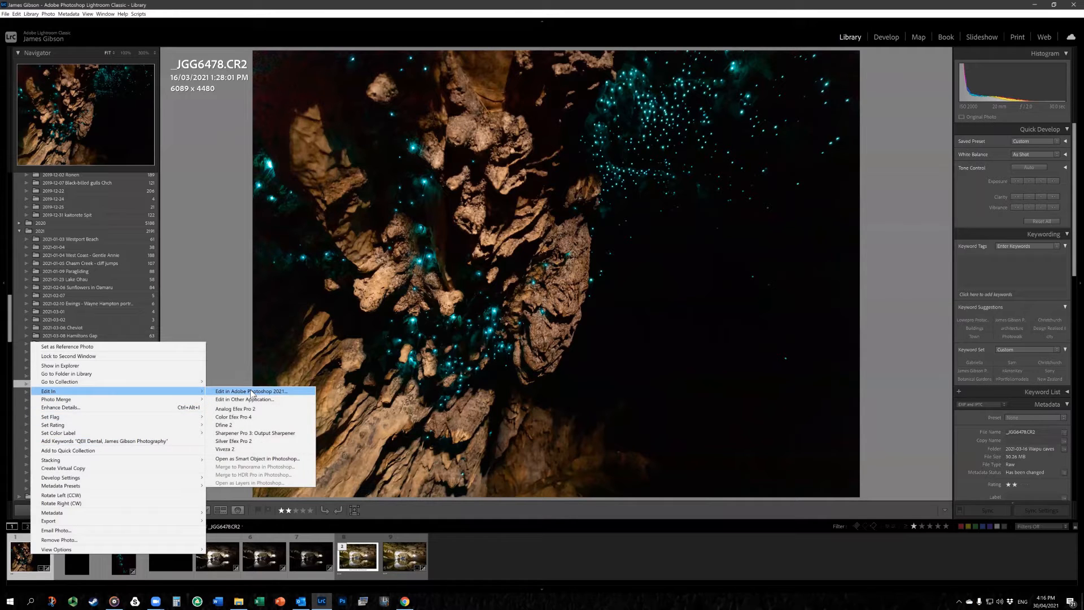
click(250, 391)
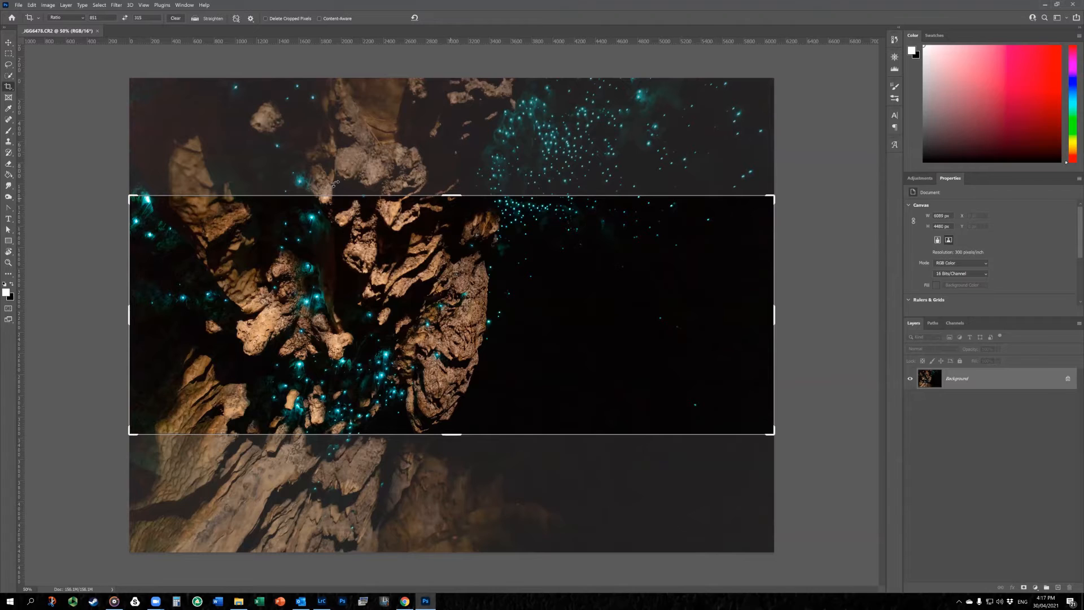
key(Escape)
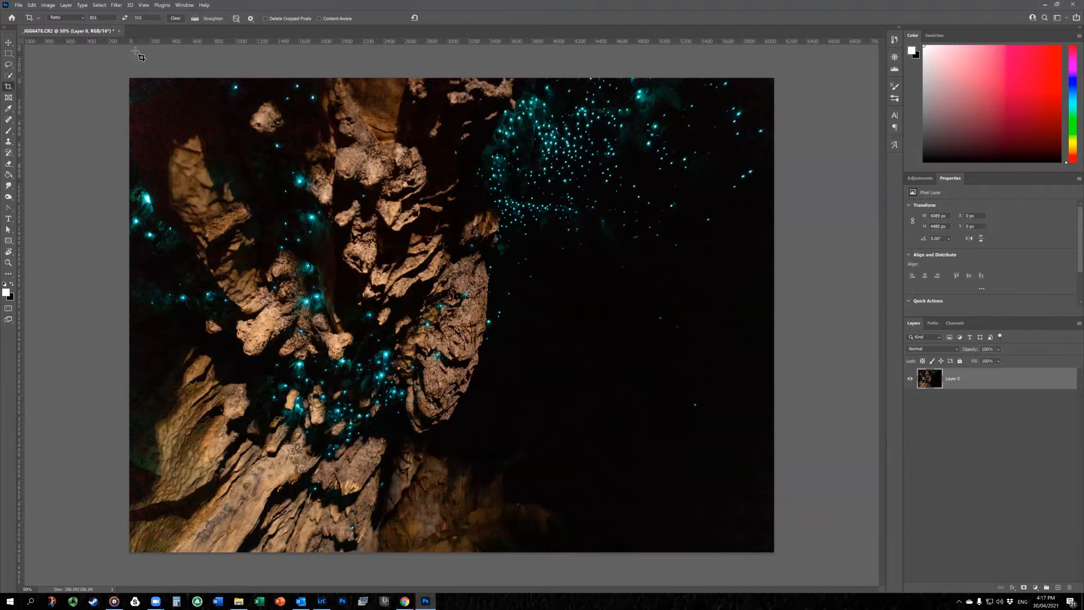
Clear the crop ratio and extend the canvas around the photo to about 6960 by 5560 px, with a deeper border below it
click(423, 250)
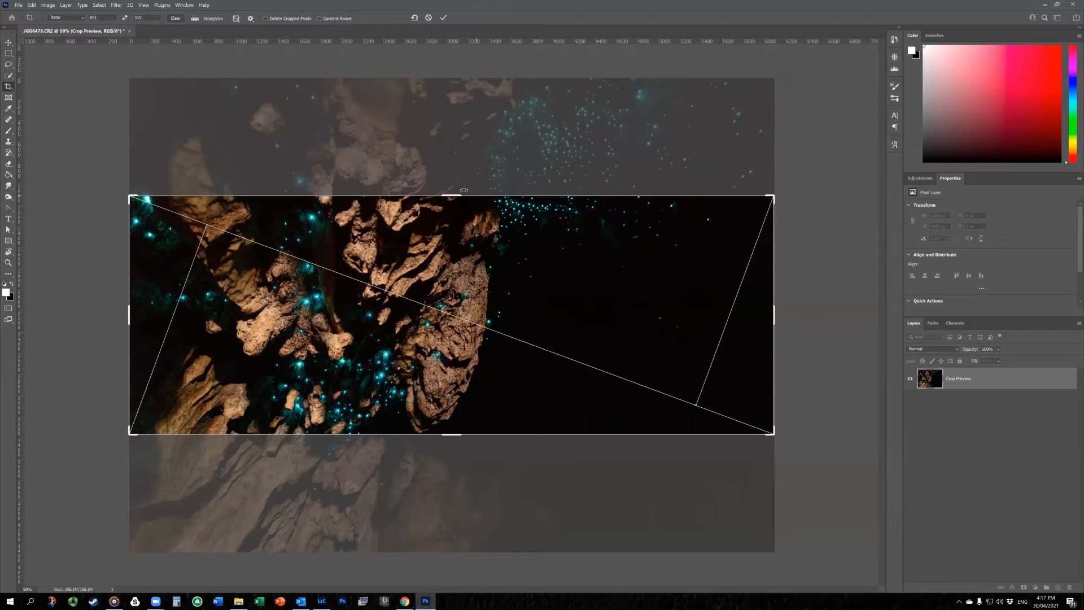
click(177, 20)
drag(458, 196, 459, 138)
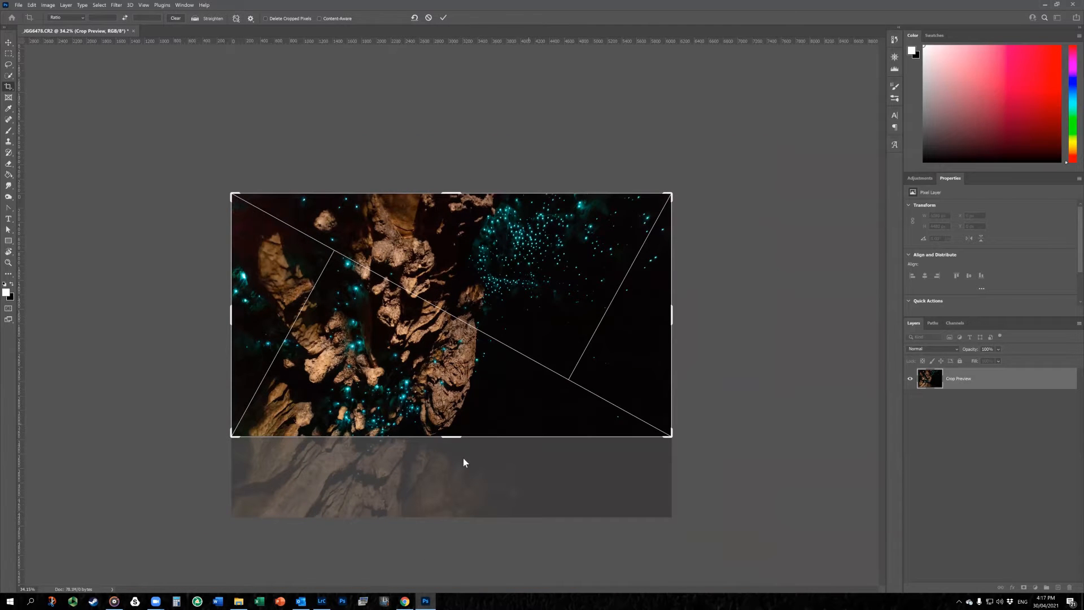
drag(453, 437, 454, 477)
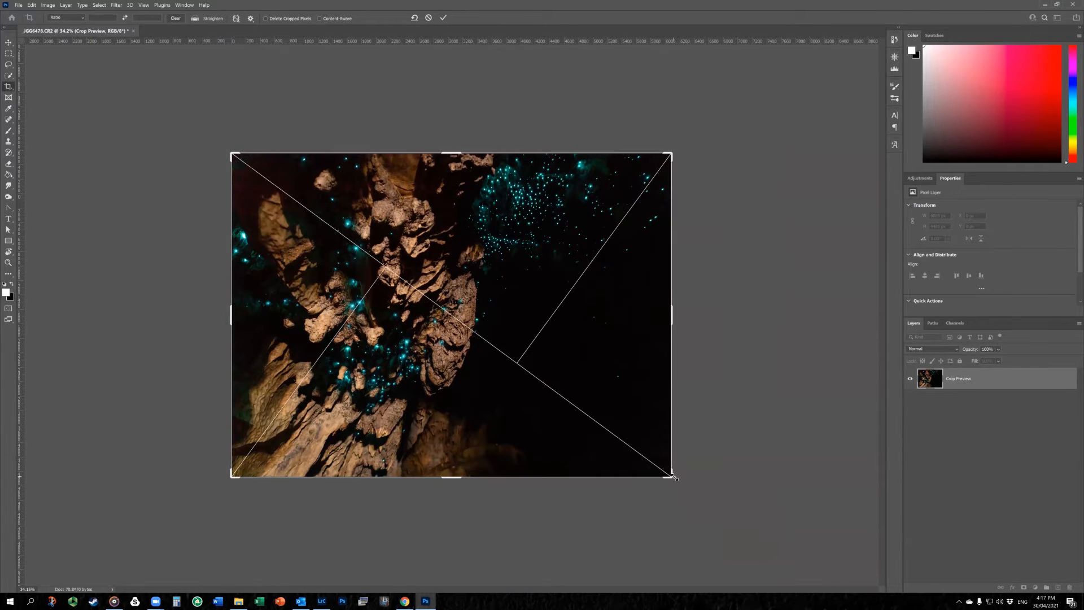
drag(673, 477, 704, 507)
drag(452, 505, 451, 516)
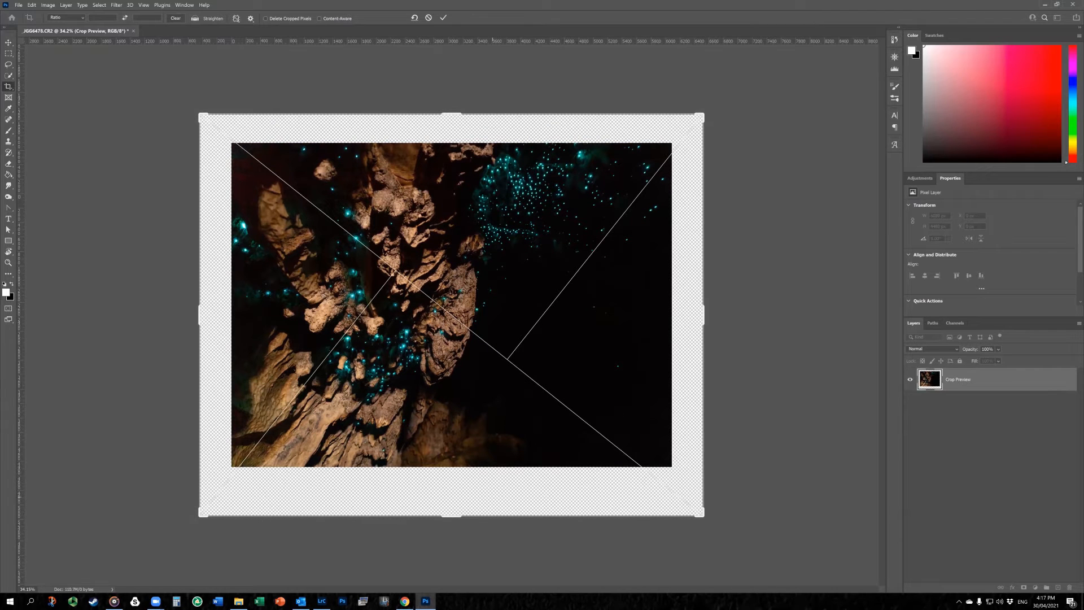
click(444, 18)
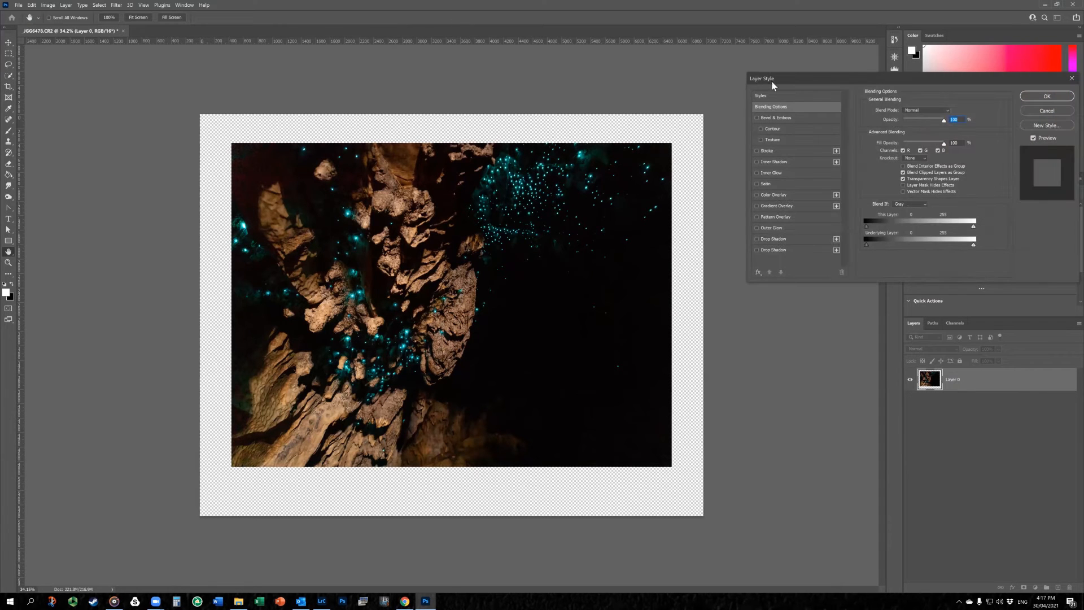
Add a smooth inner Bevel & Emboss to the photo layer with 813% depth and 131 px size
drag(780, 84, 732, 80)
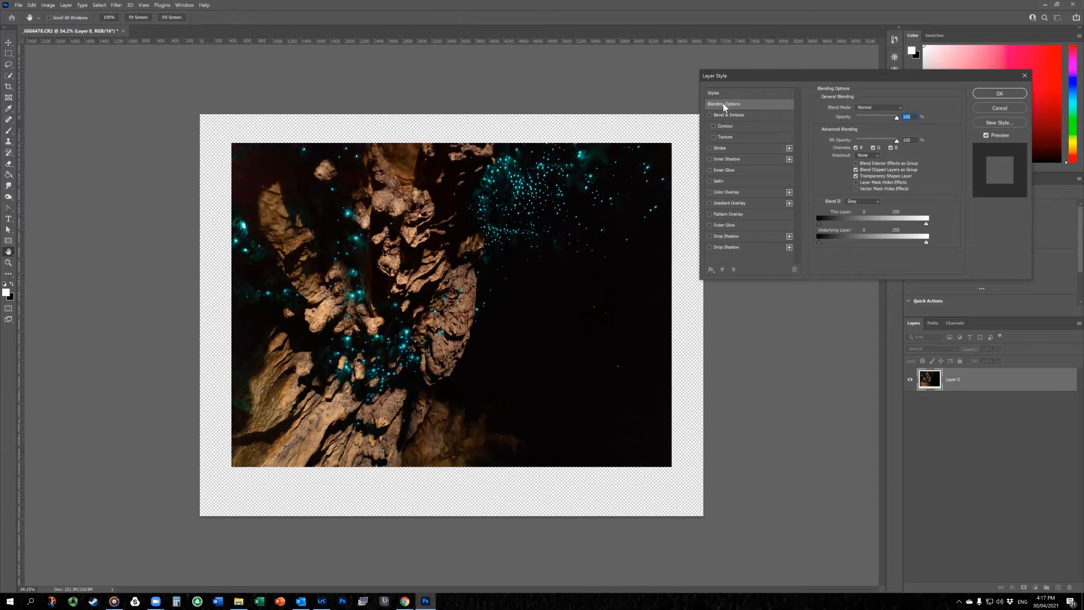
click(709, 115)
click(737, 115)
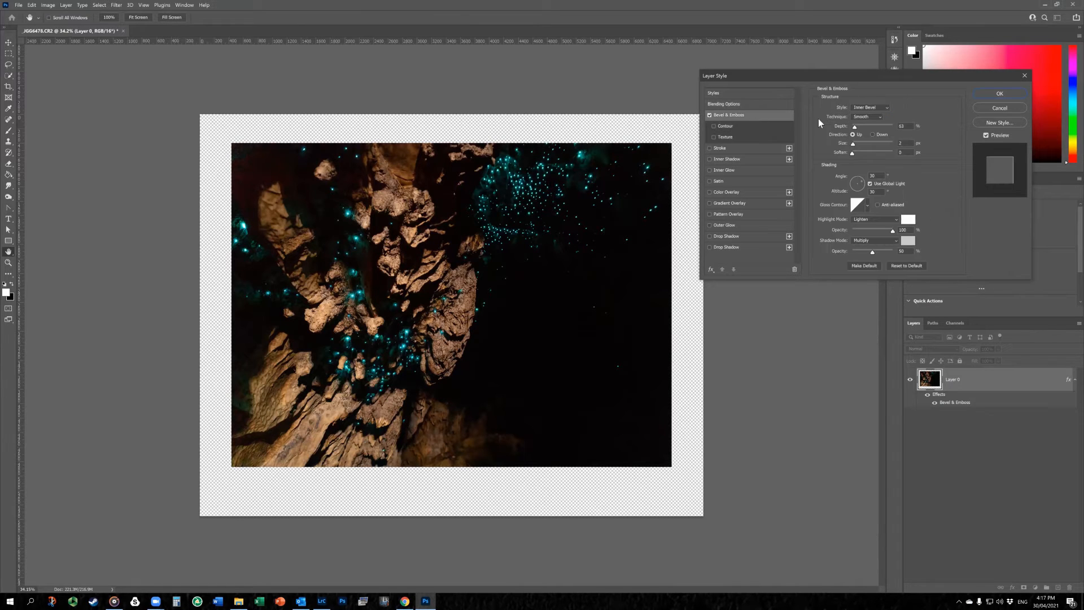
drag(854, 127, 862, 126)
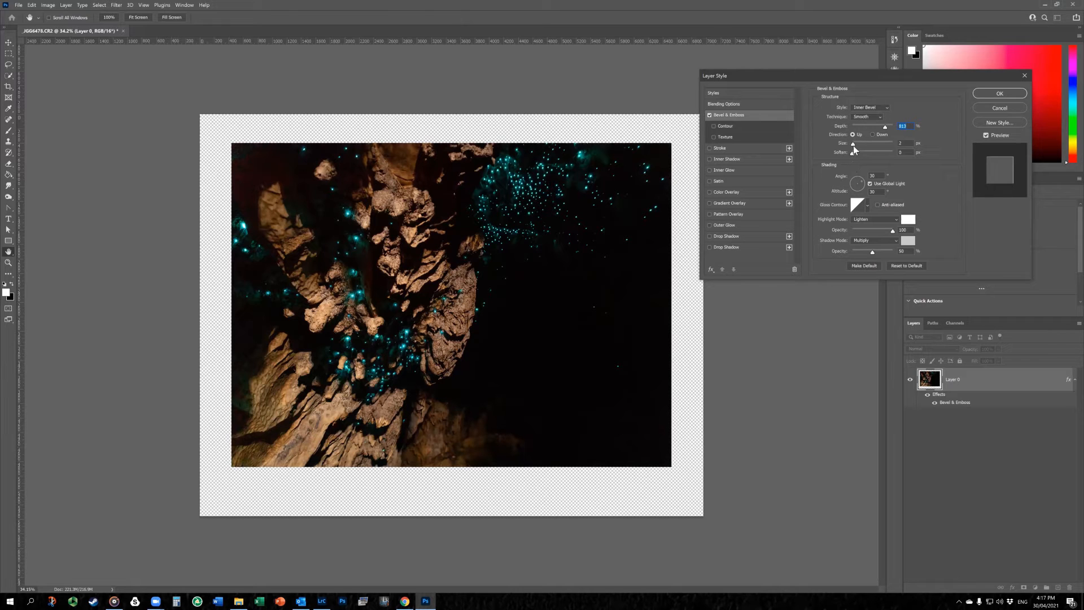
drag(853, 144, 874, 144)
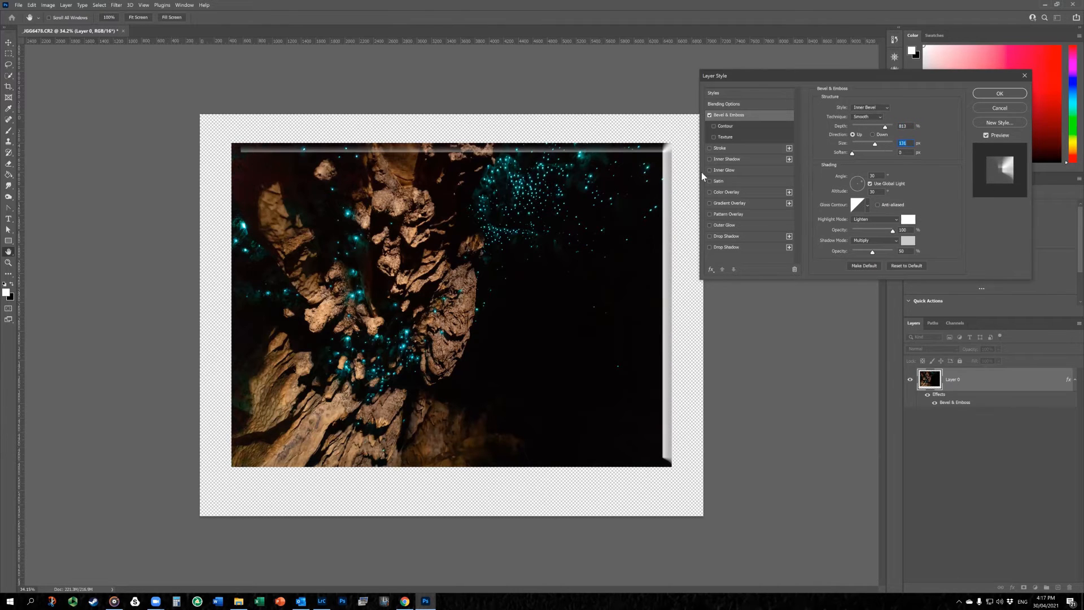
Set the bevel's direction to Down and reduce its depth
click(855, 117)
click(854, 124)
click(872, 135)
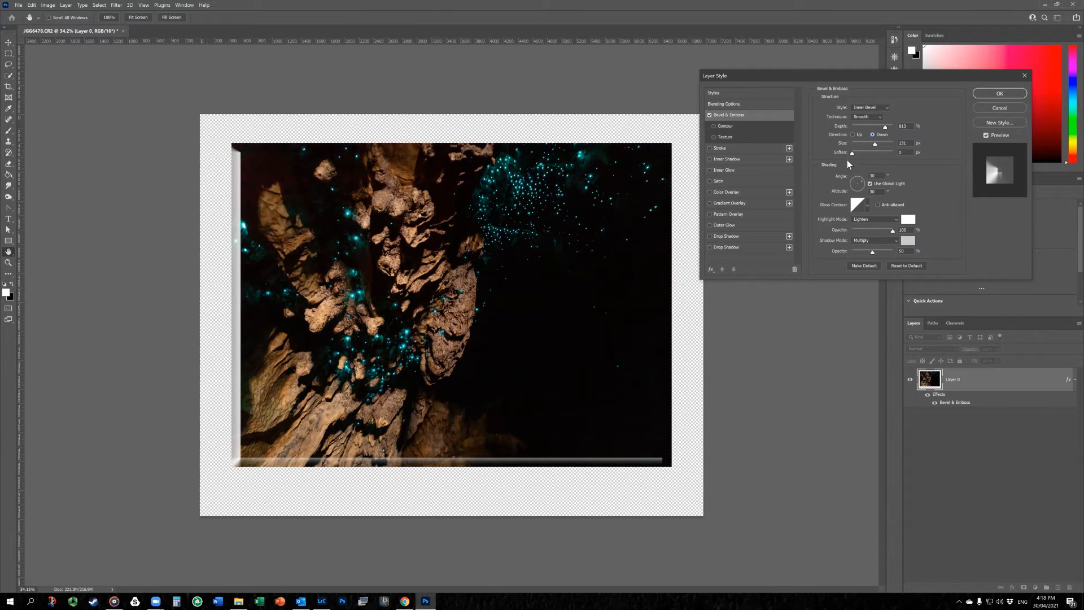
click(854, 127)
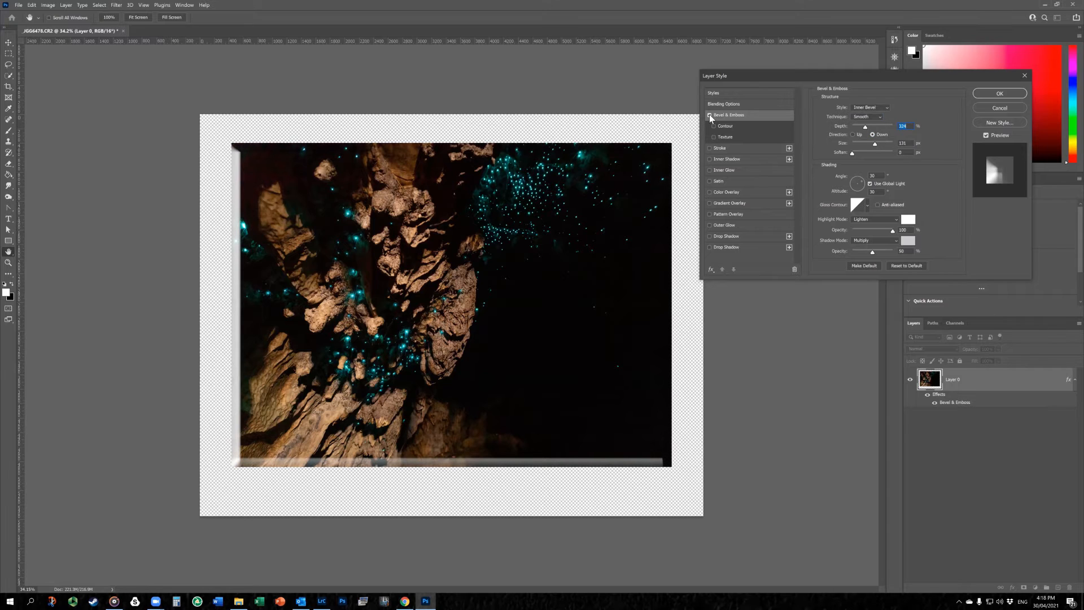
Replace the bevel with an inside gradient stroke, setting its size to 122 px and opacity to 100%
click(710, 148)
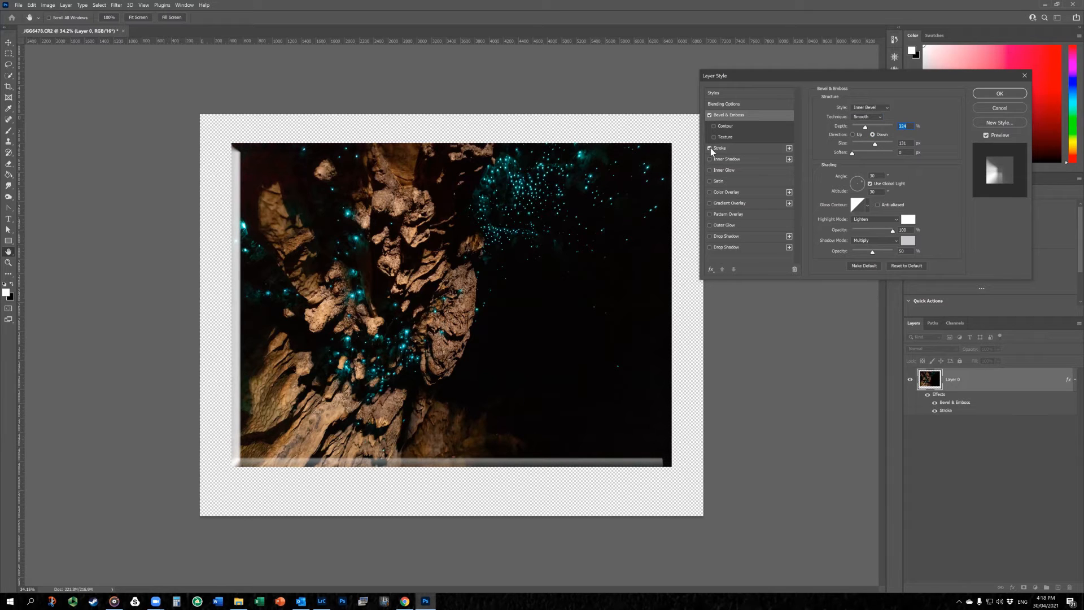
click(709, 114)
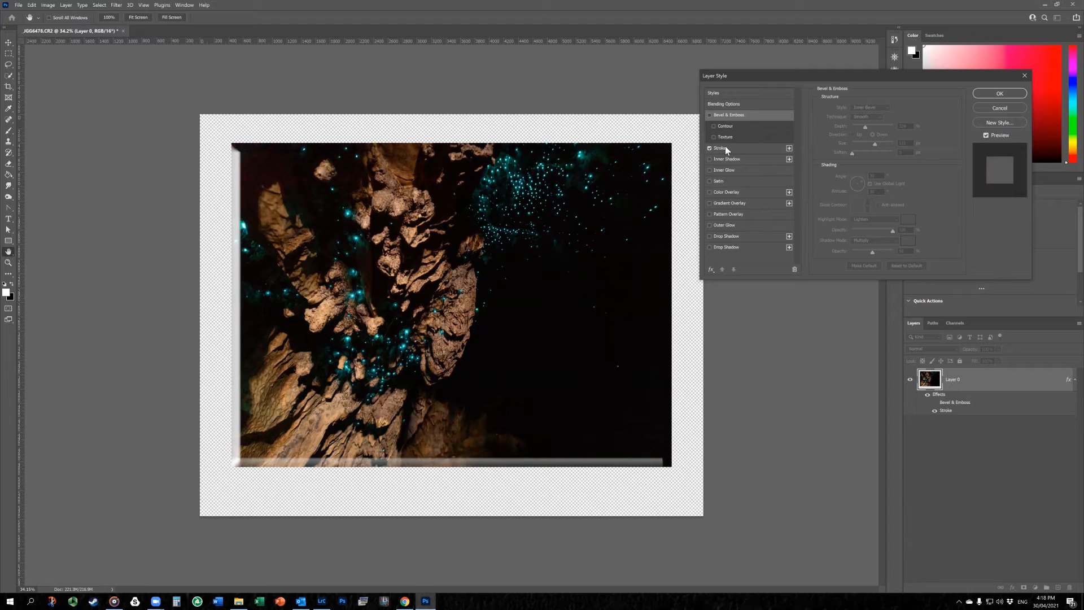
click(721, 148)
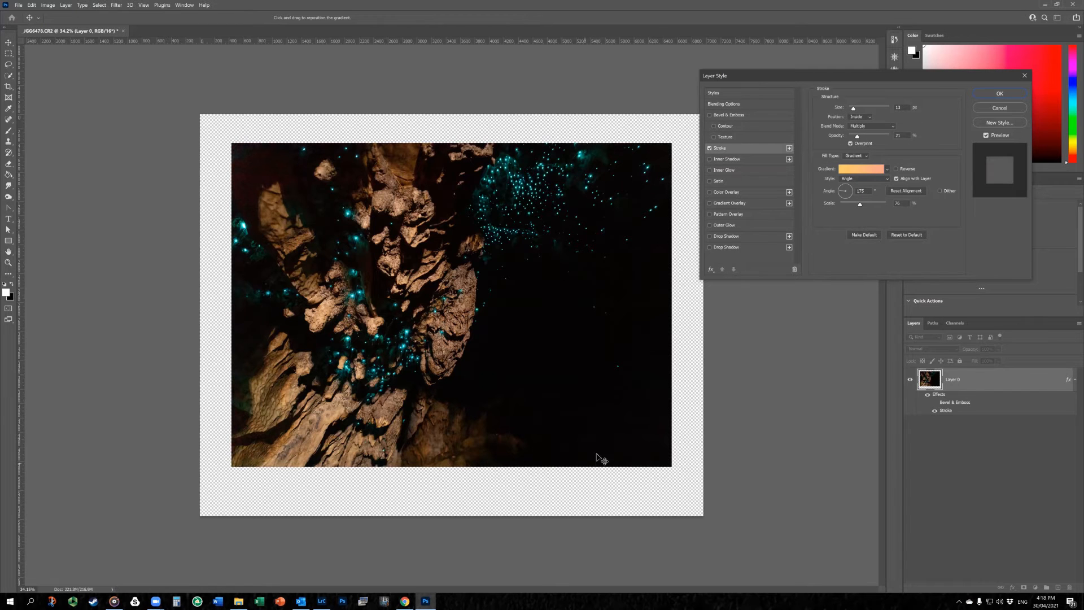
drag(853, 108, 870, 108)
drag(856, 136, 888, 136)
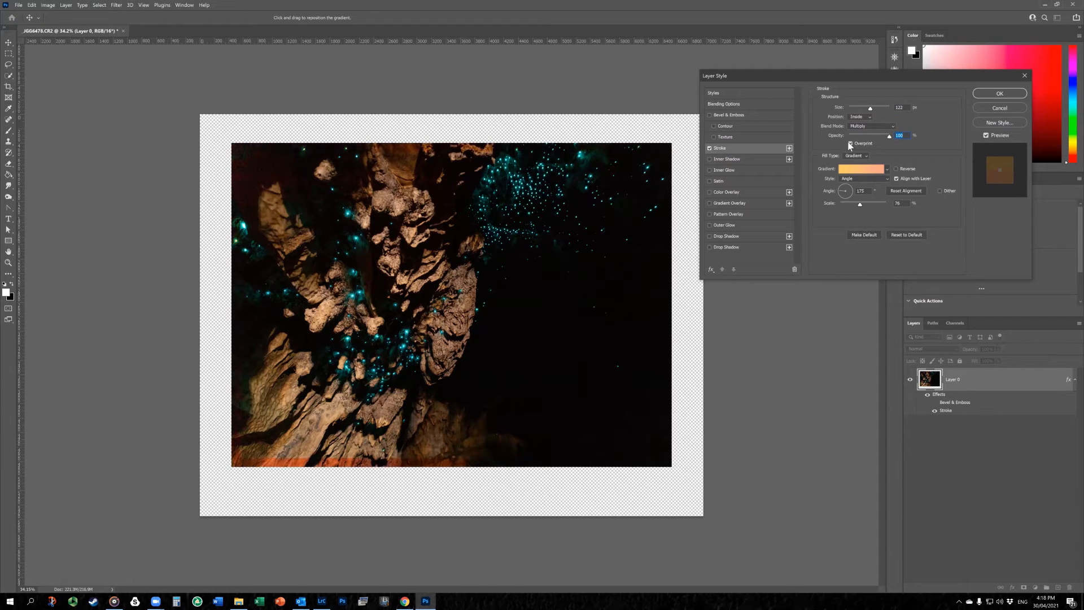
Set the stroke's blend mode to Normal and reduce its size to a thinner border
click(855, 126)
click(854, 126)
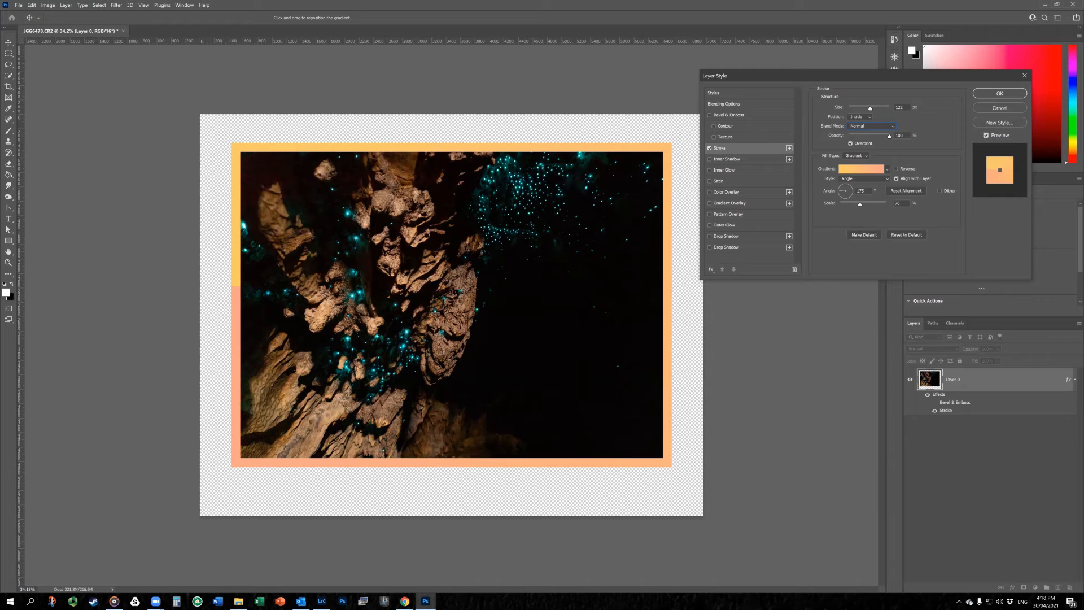
drag(870, 107, 859, 107)
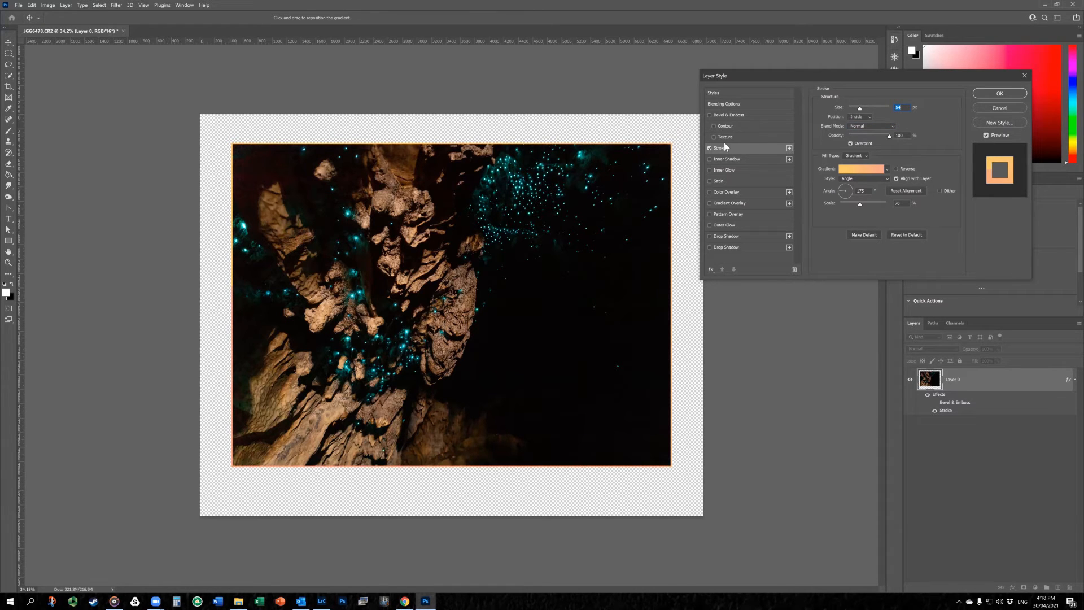
Turn off the stroke and enable both drop shadow effects on the photo layer
click(709, 148)
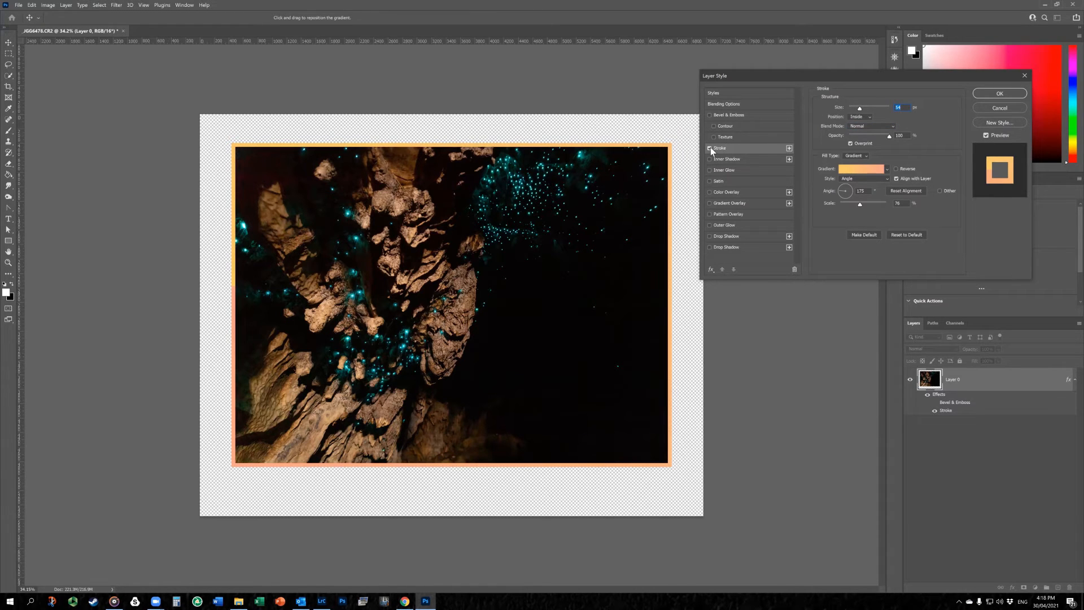
click(710, 236)
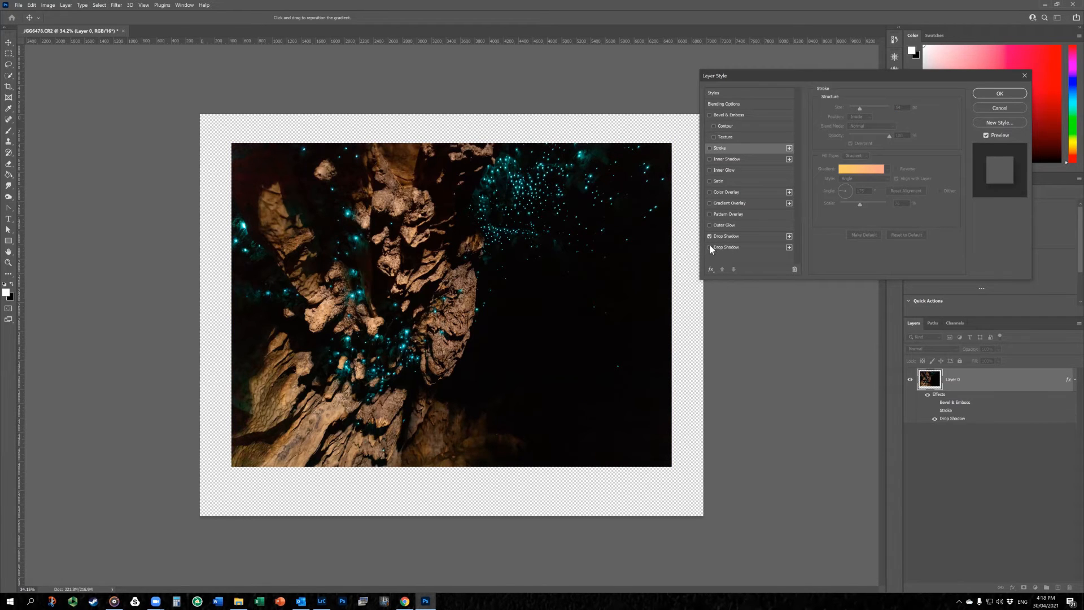
click(707, 248)
click(709, 248)
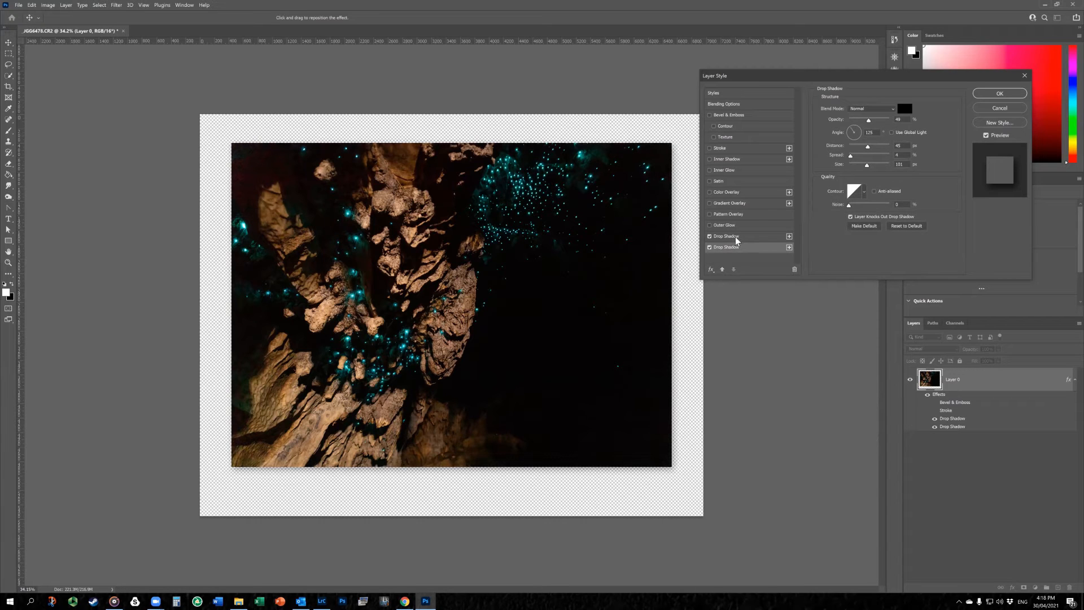
Review the settings of both drop shadows, toggle the second one to compare, and apply the layer style
click(745, 237)
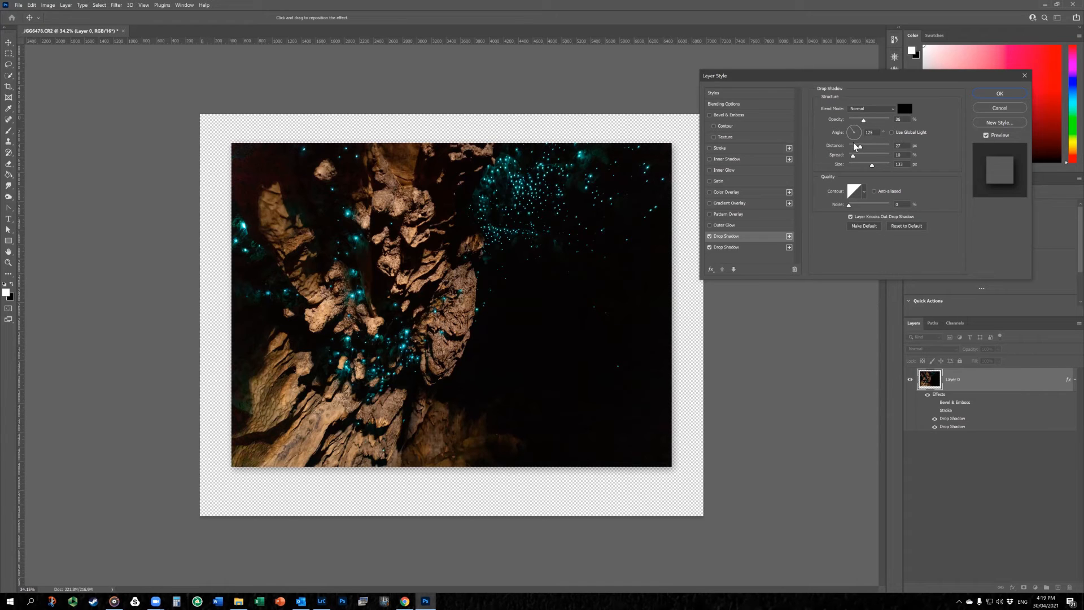
click(738, 249)
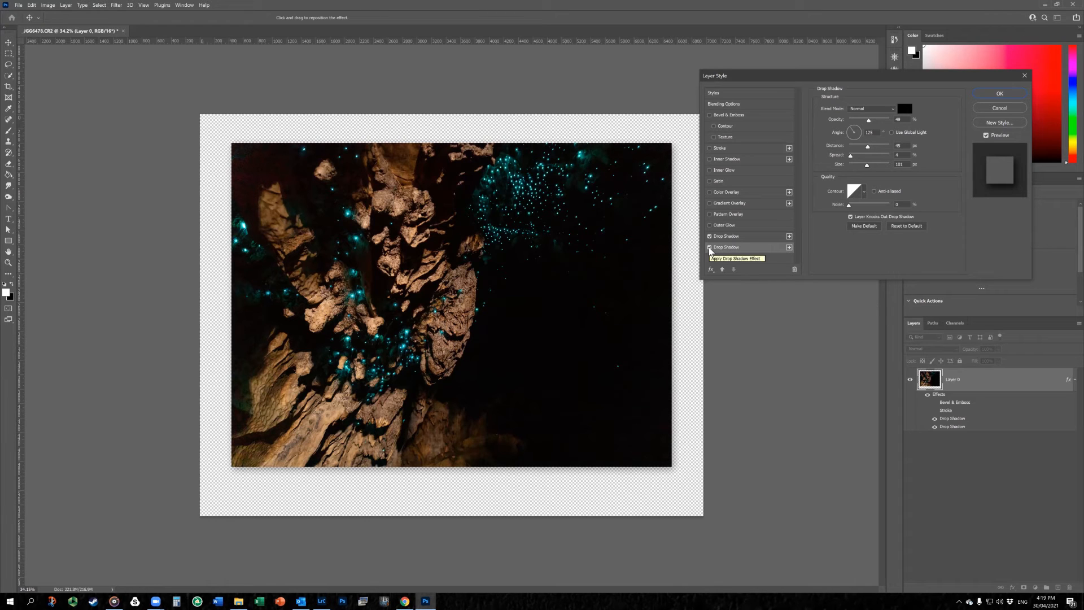
click(710, 248)
click(709, 248)
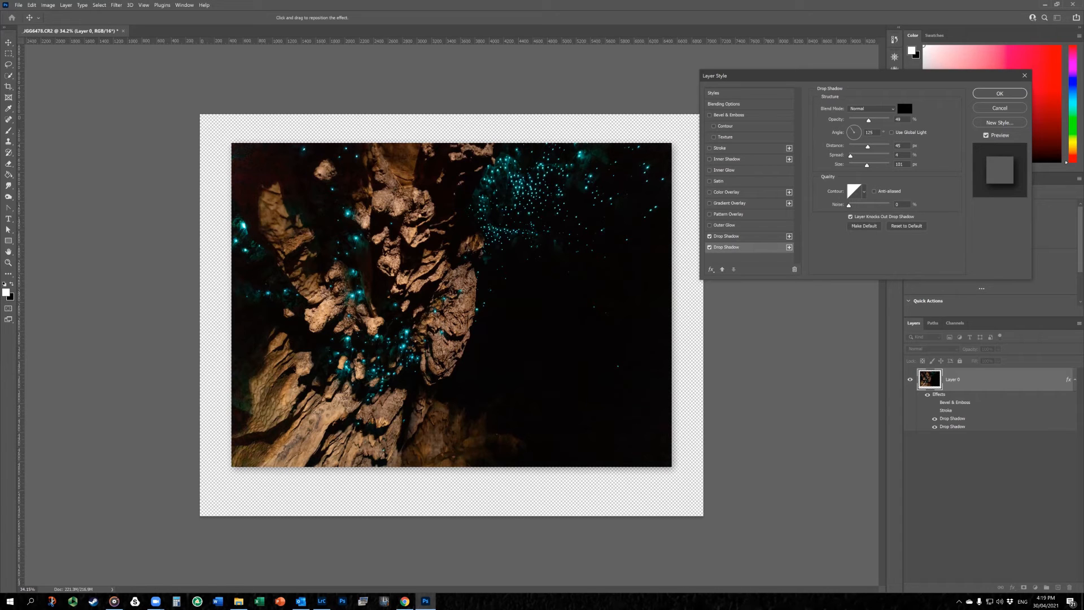
key(Return)
Add a new layer beneath the photo layer and fill it with white using the Paint Bucket
key(c)
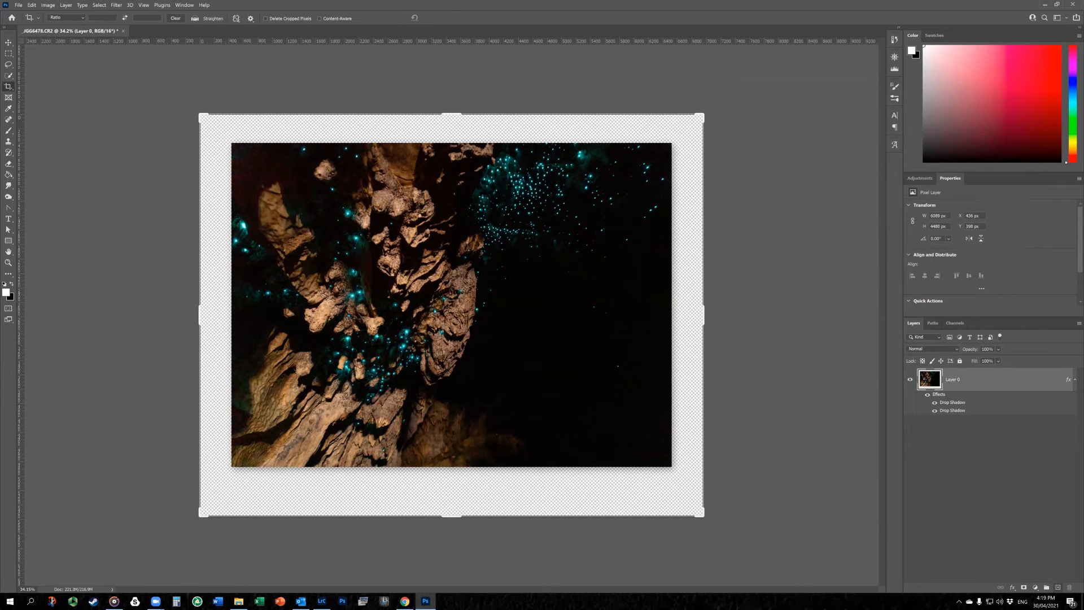
ctrl+click(1057, 587)
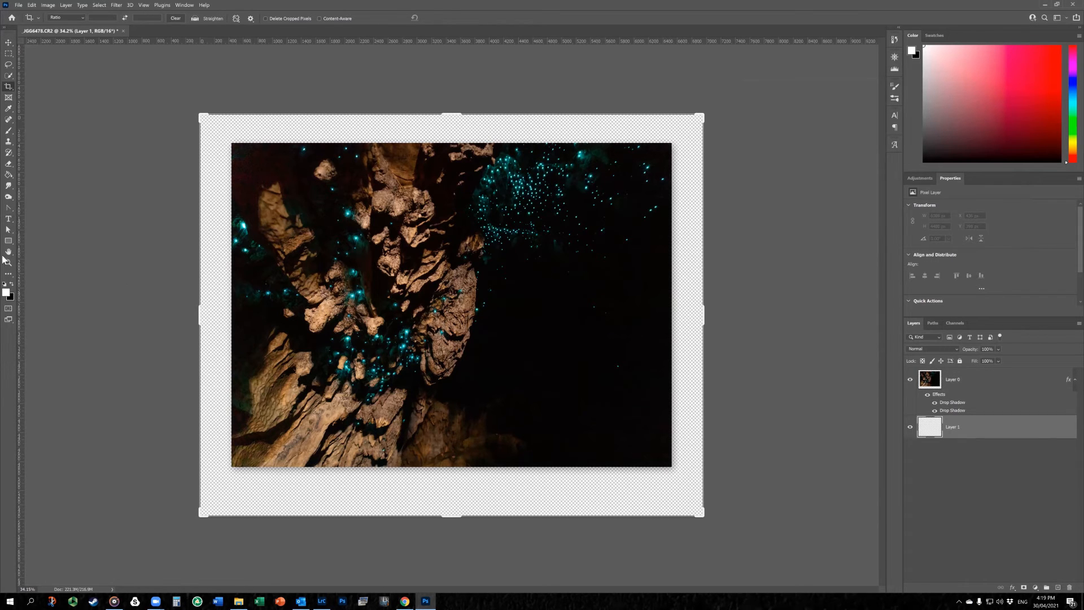
click(9, 174)
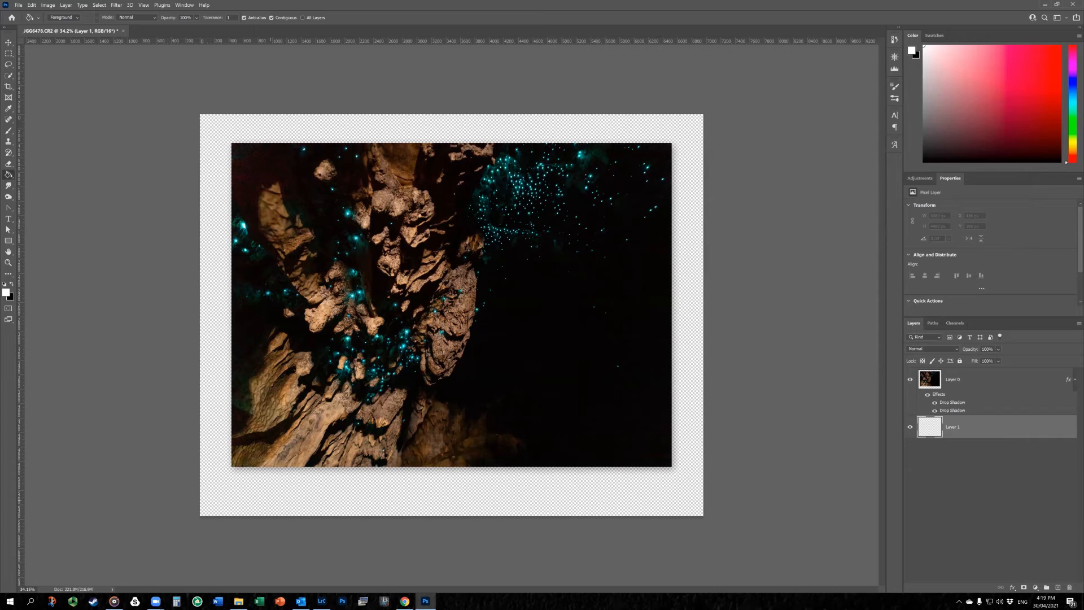
click(574, 401)
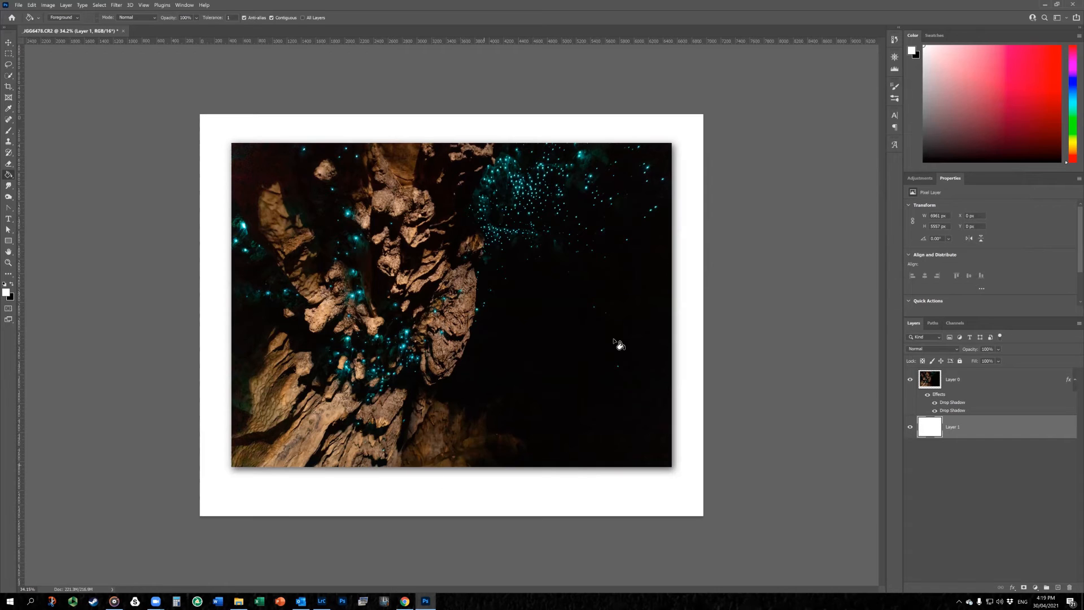
Review the photo layer's two drop shadows, switching the second one off and on to compare, and close the layer style settings
click(987, 379)
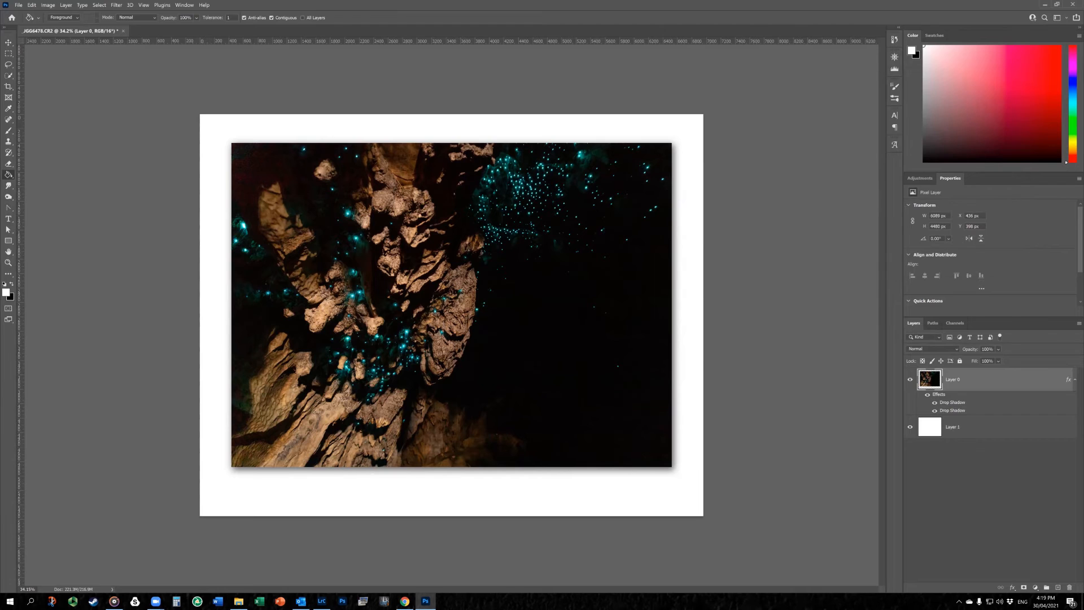
double_click(951, 402)
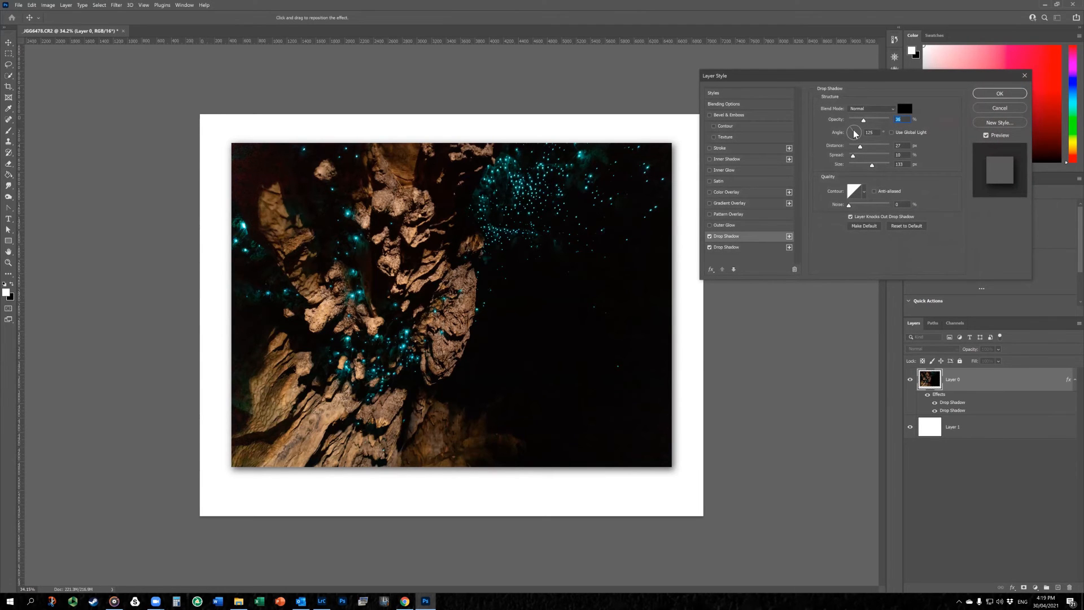
click(758, 250)
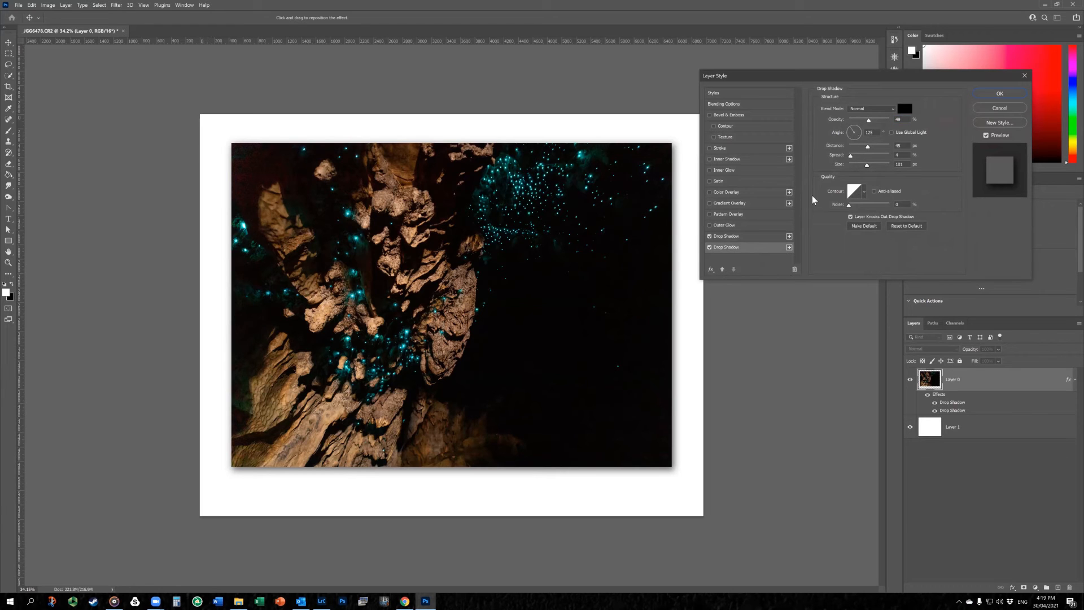
click(709, 247)
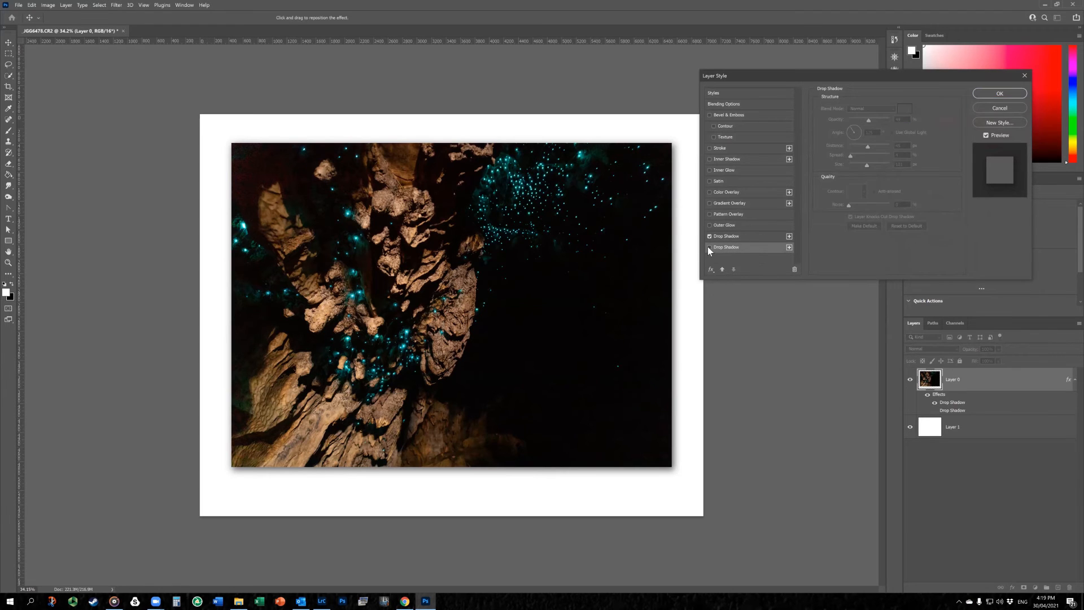
click(708, 247)
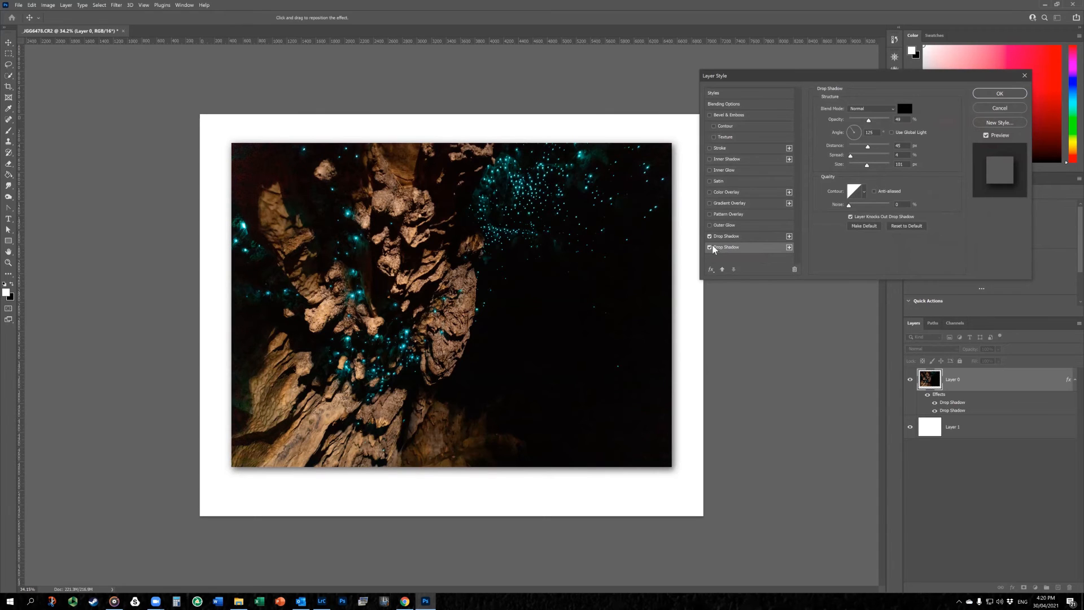
key(Return)
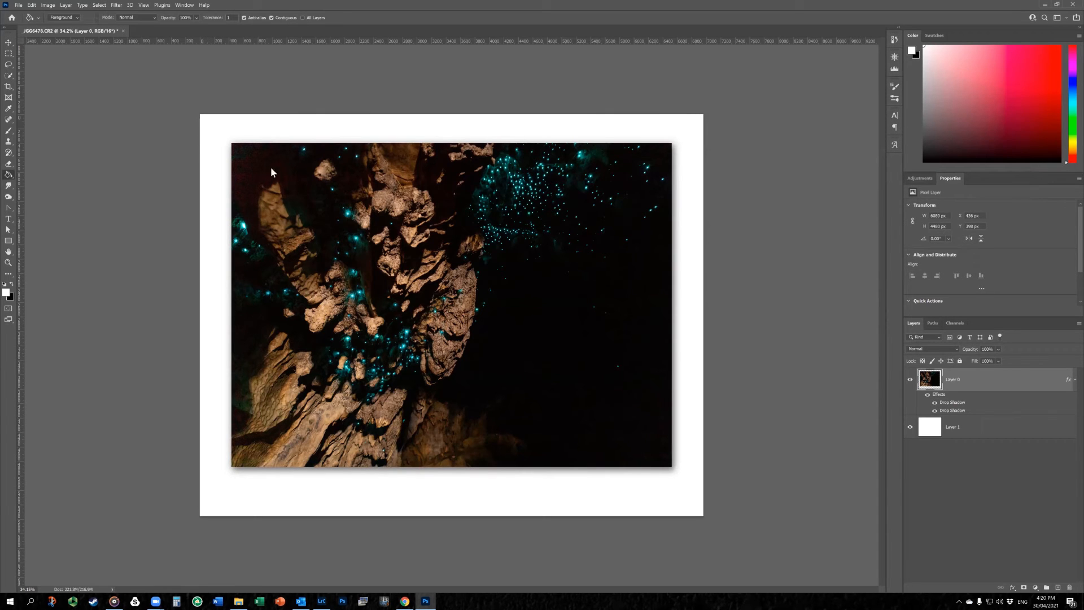
Place a vertical guide at the canvas centre and add the caption "Waipu Glowworms New Zealand" centred on it below the photo
drag(23, 233, 451, 254)
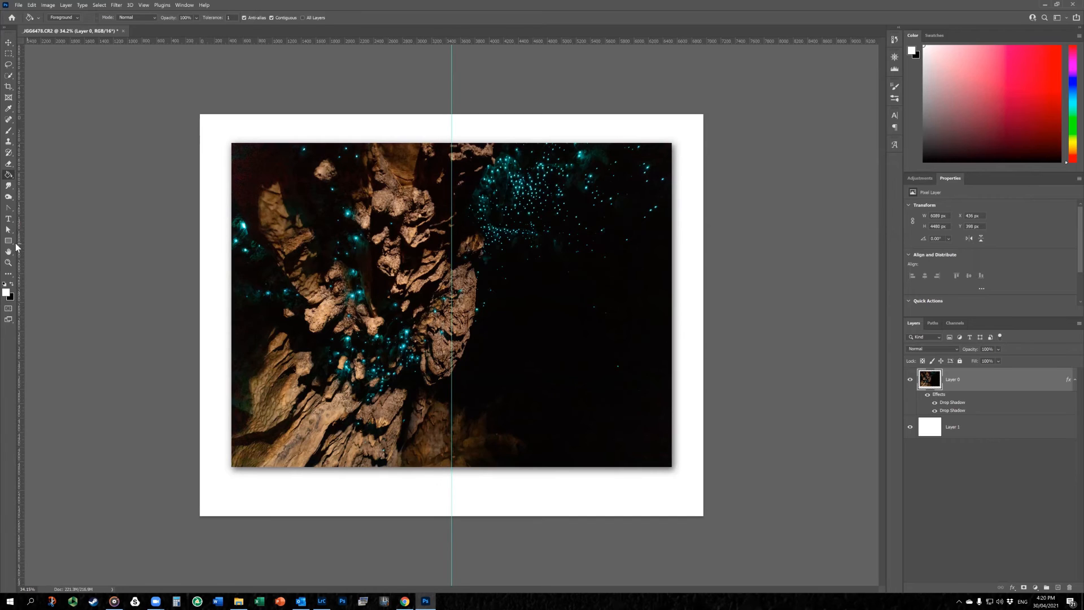
key(t)
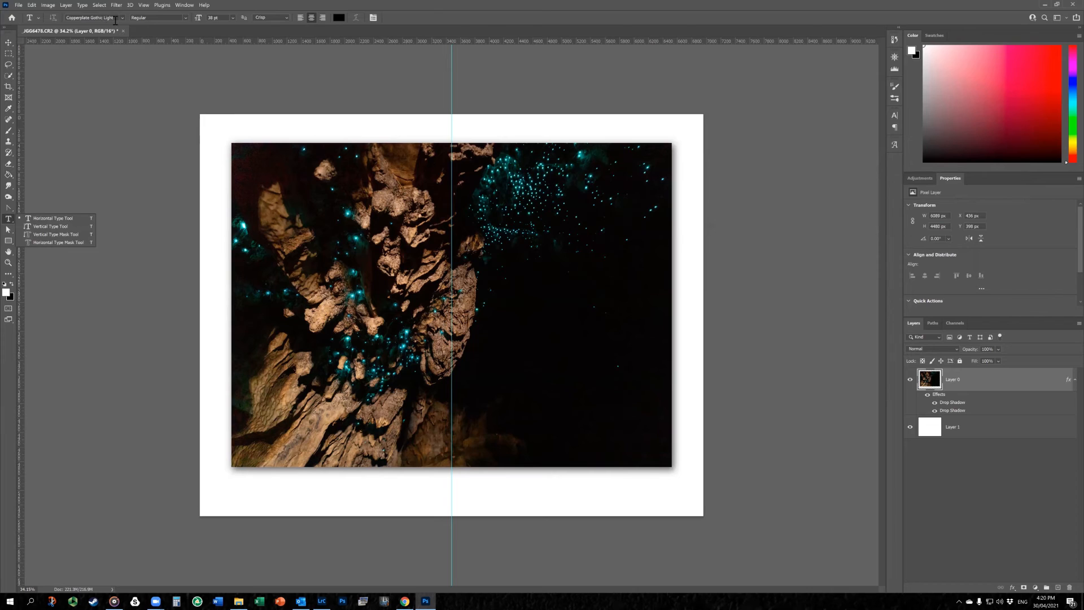
click(453, 480)
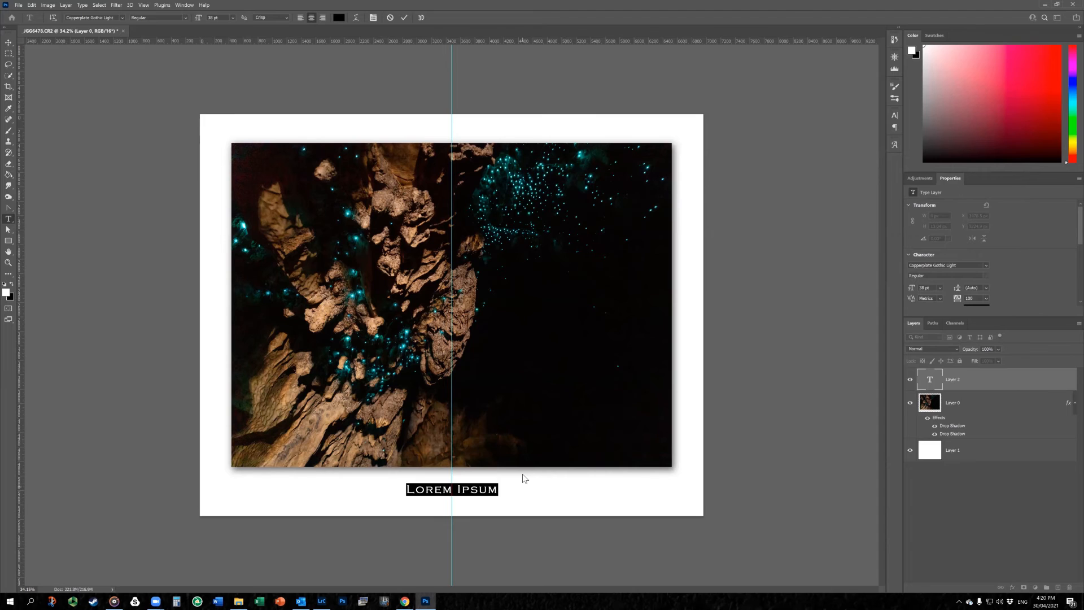
text(Waip)
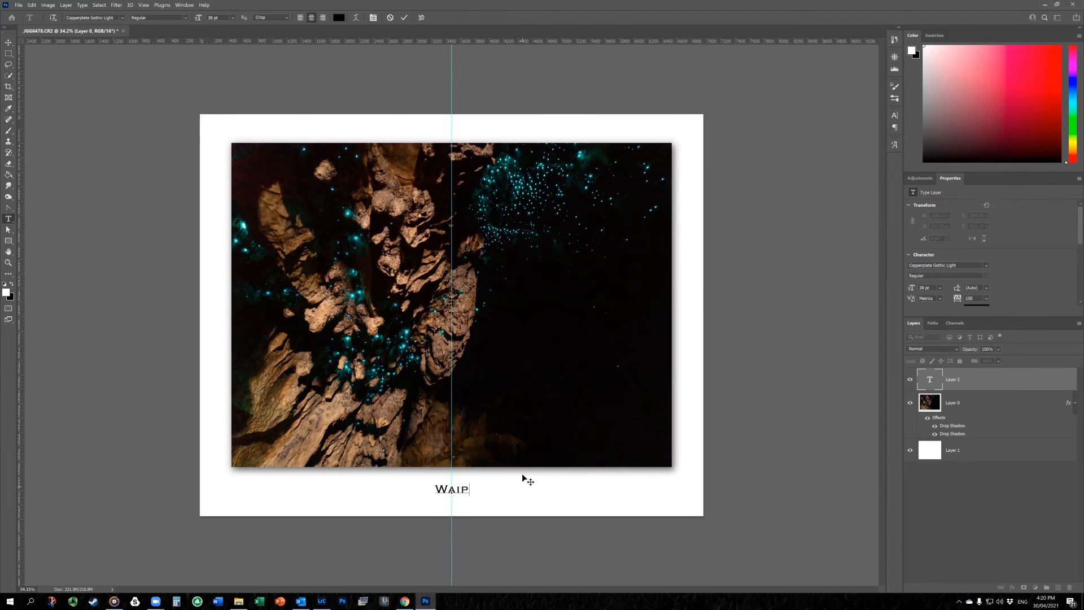
text(u Glowwor)
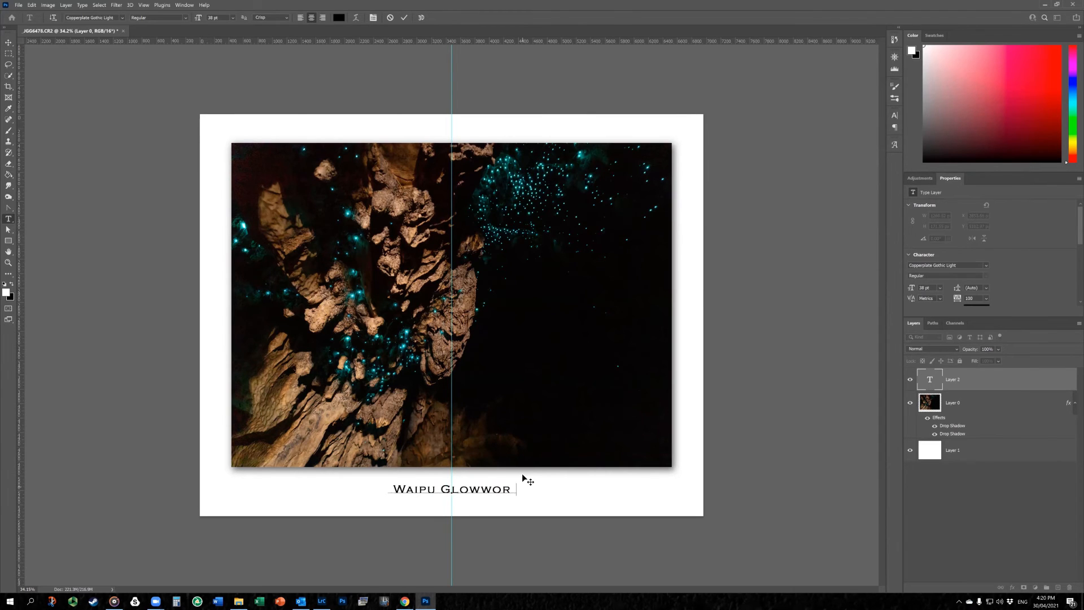
text(ms, N)
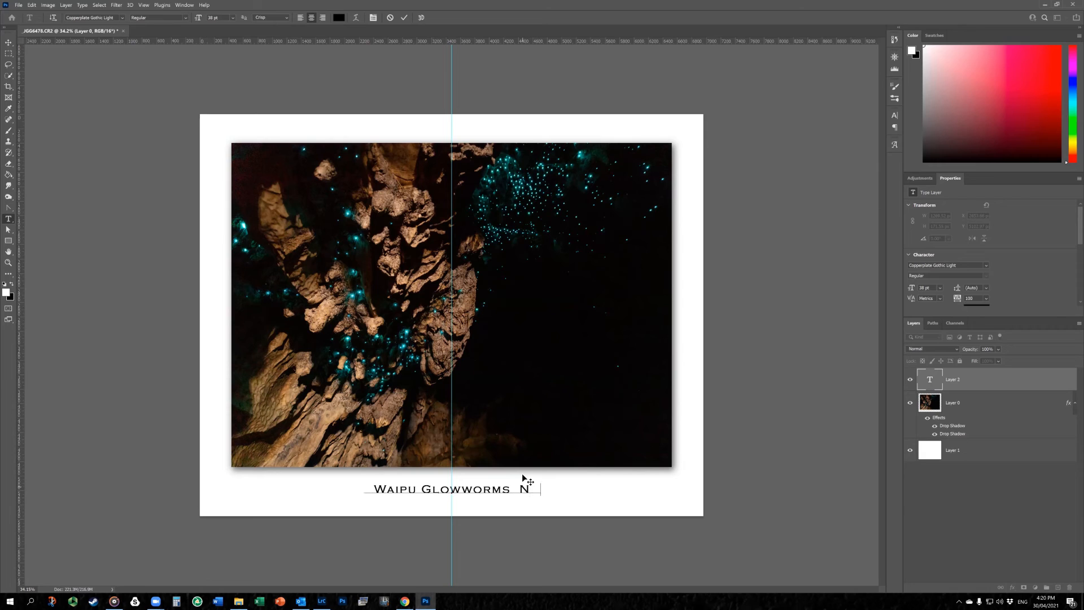
text(ew Zealand)
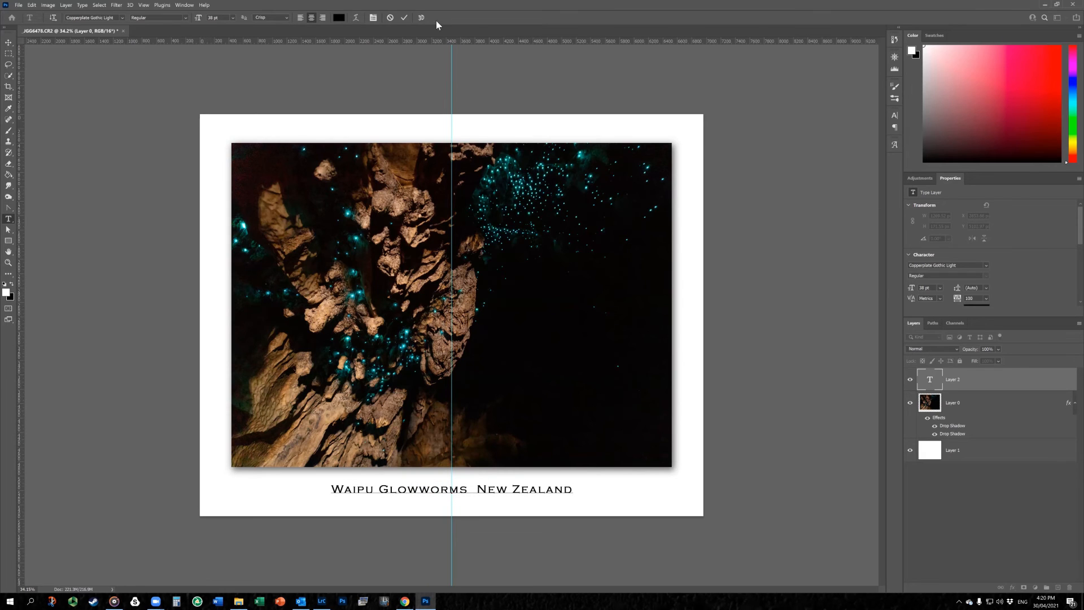
click(404, 18)
Remove the vertical guide from the canvas, and close the document with its changes saved
key(v)
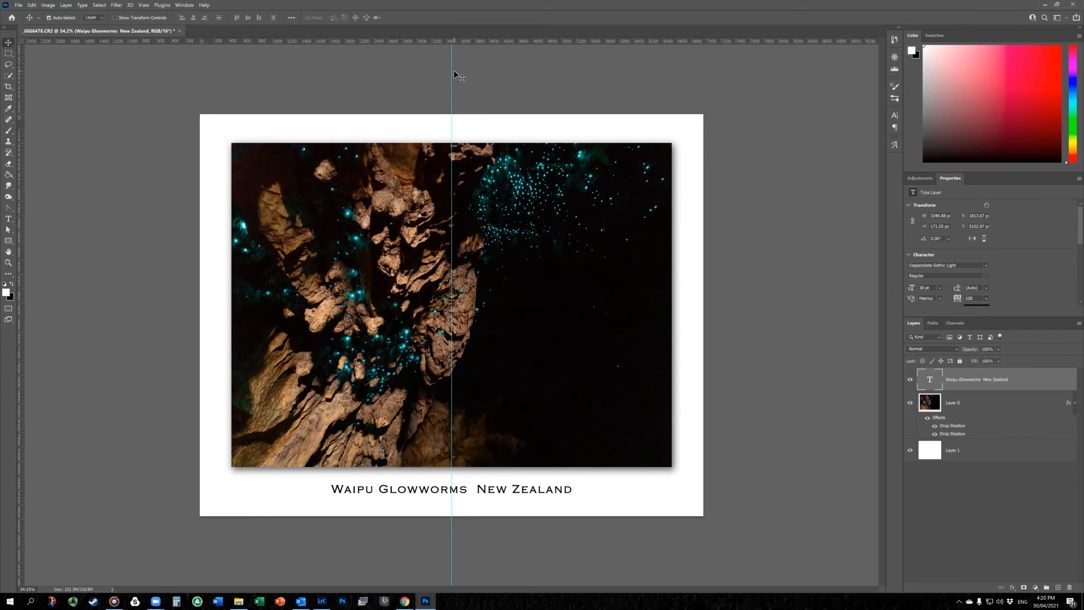
drag(454, 73, 102, 45)
click(180, 31)
click(542, 228)
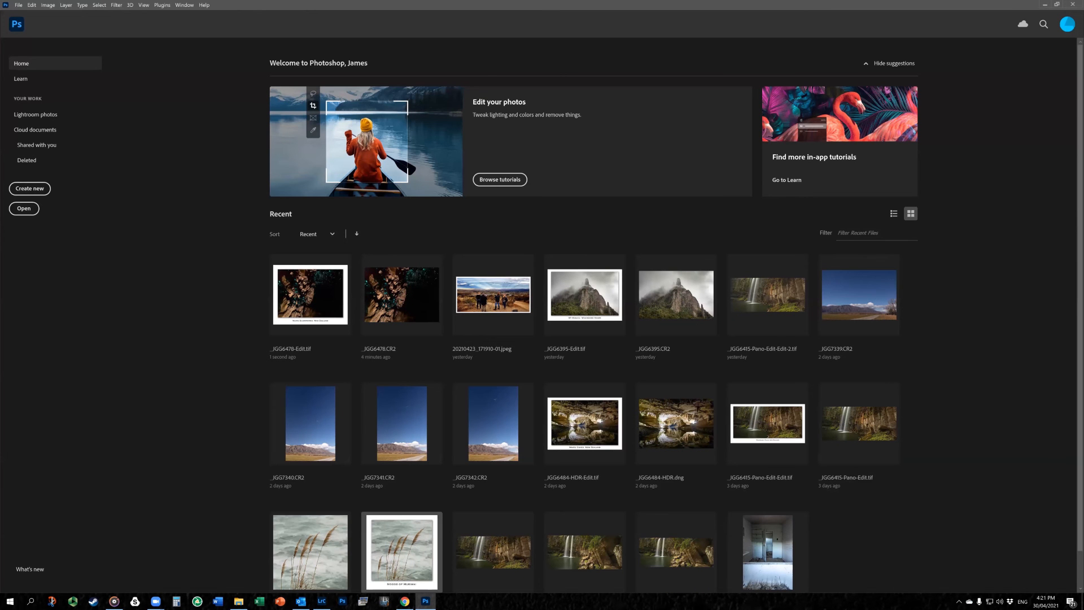
Switch to Lightroom Classic and export _JGG6478-Edit.tif with the 1620 square jpeg preset
click(321, 601)
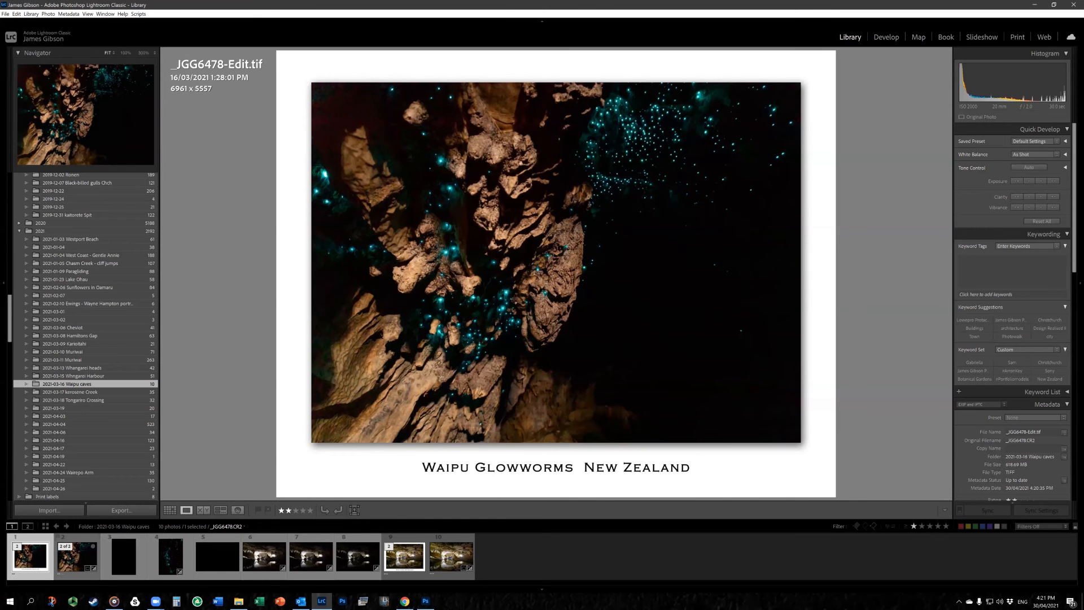
click(77, 556)
click(31, 559)
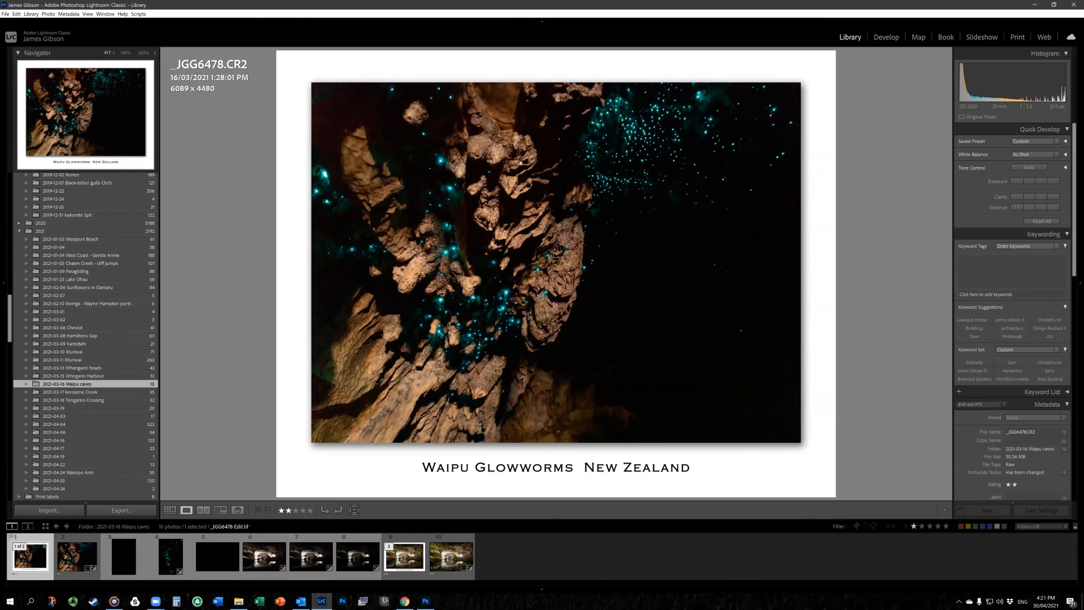
right_click(33, 559)
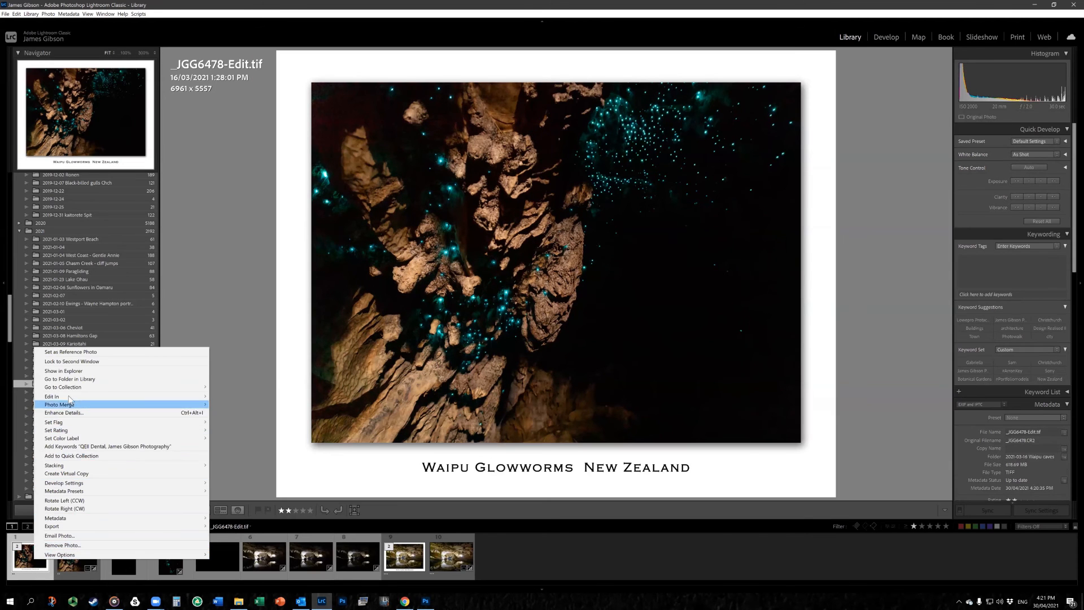
mouse_move(186, 526)
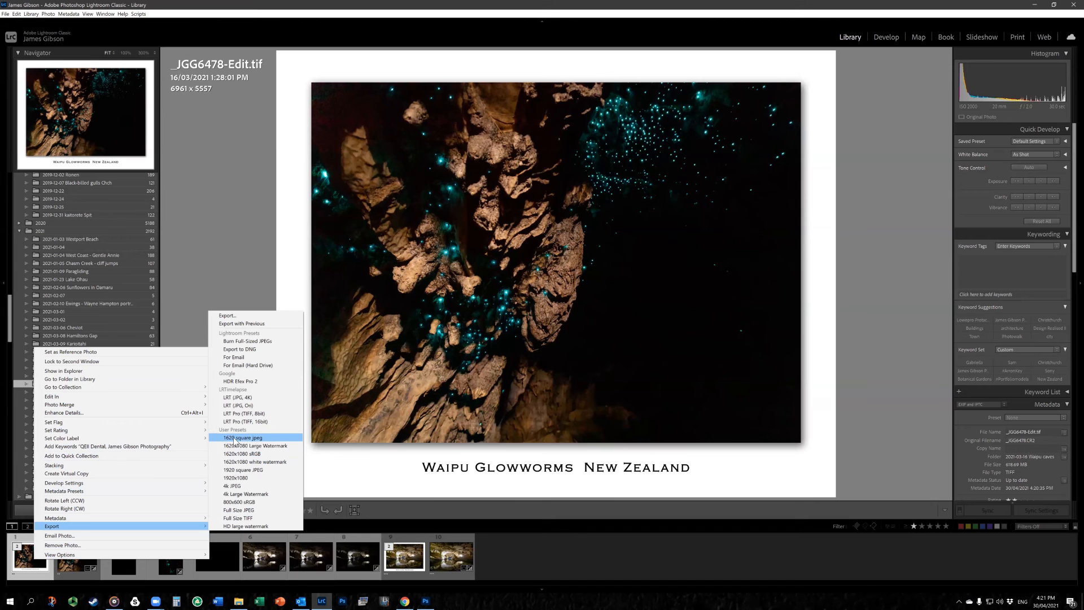
click(263, 438)
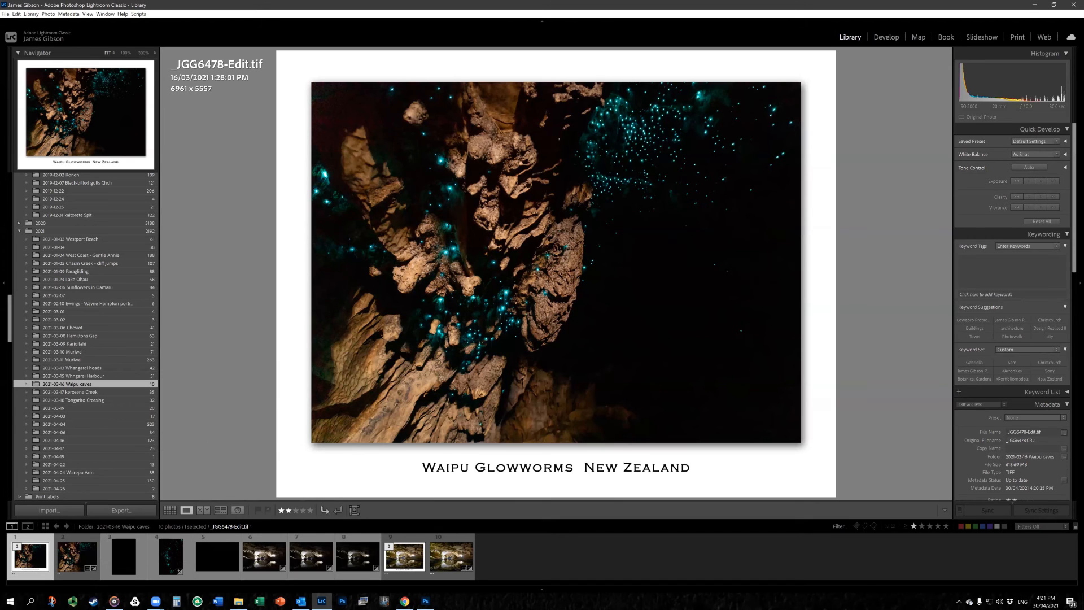
Switch to Chrome, open Instagram and reload it in the developer tools' mobile device view
mouse_move(405, 601)
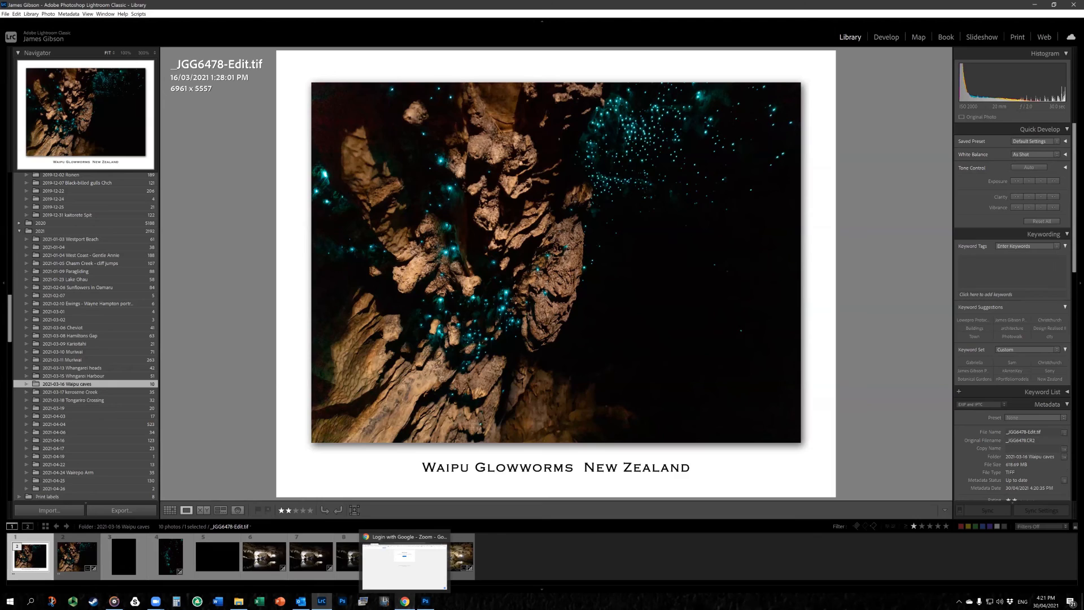
click(404, 558)
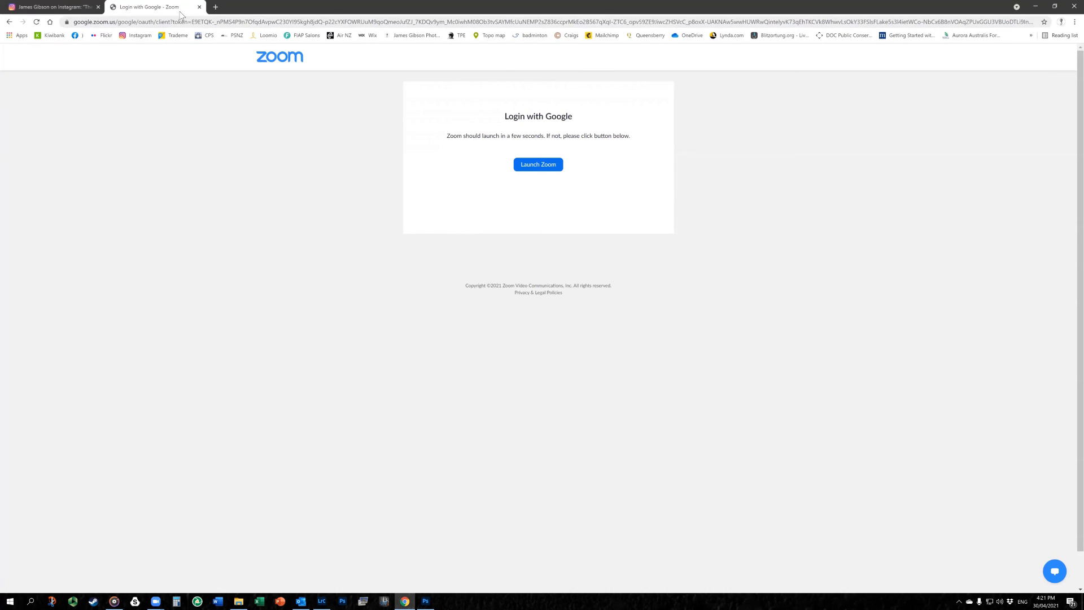
click(132, 36)
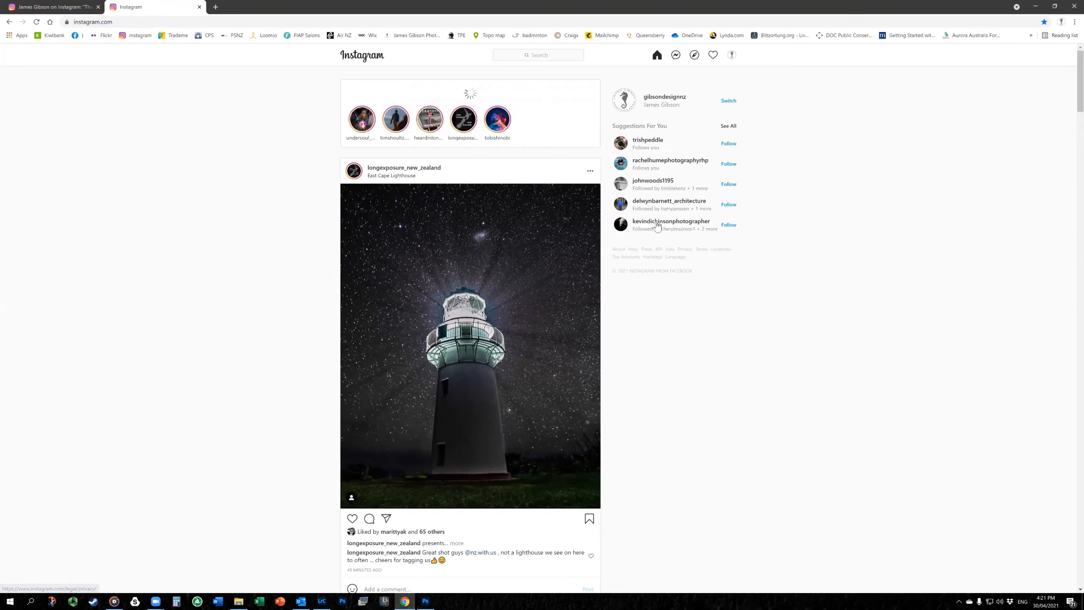
key(ctrl+shift+i)
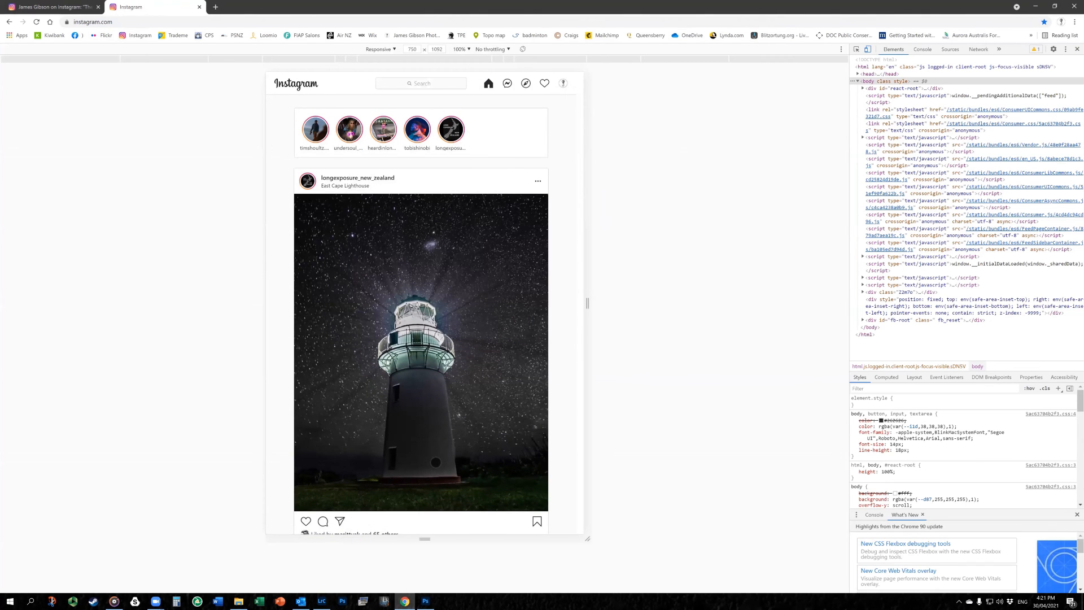
key(F5)
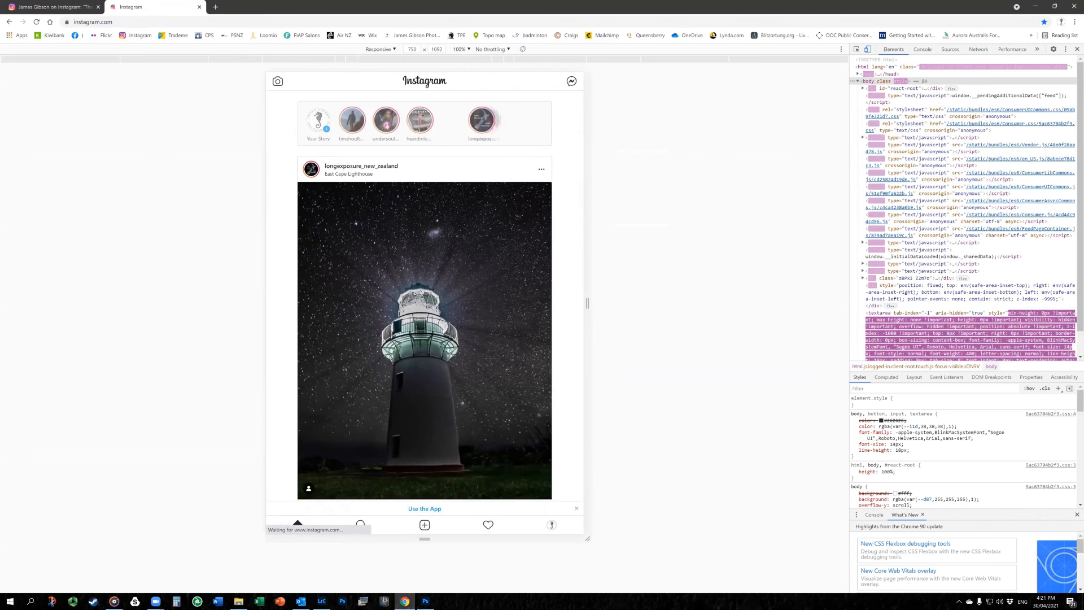
Create a new post from _JGG6478-Edit.jpg in the Processing folder, fit the whole image in the frame and proceed to the post details
click(425, 524)
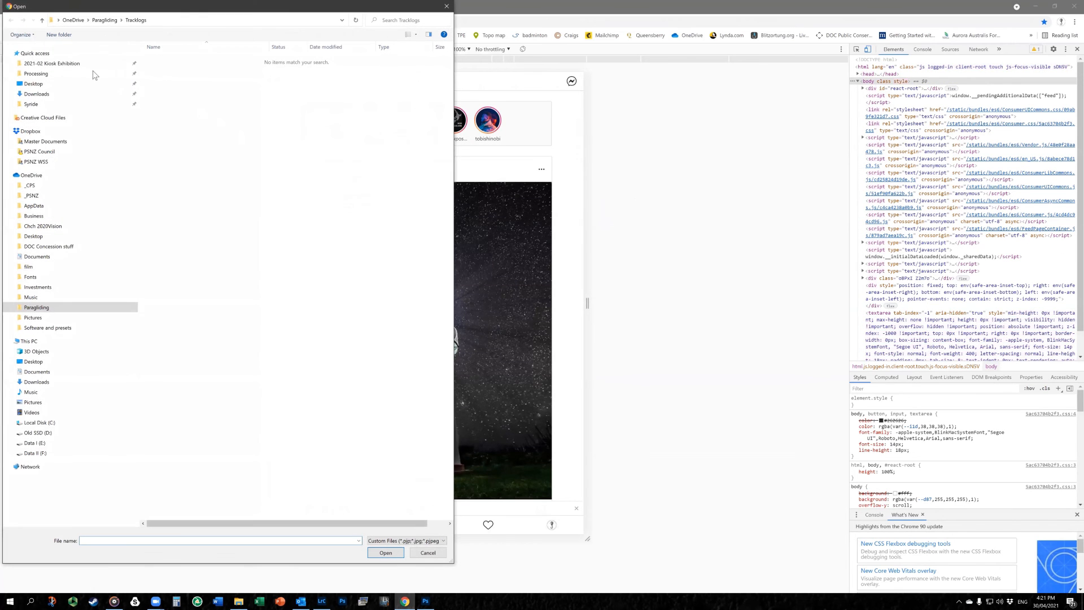
click(41, 74)
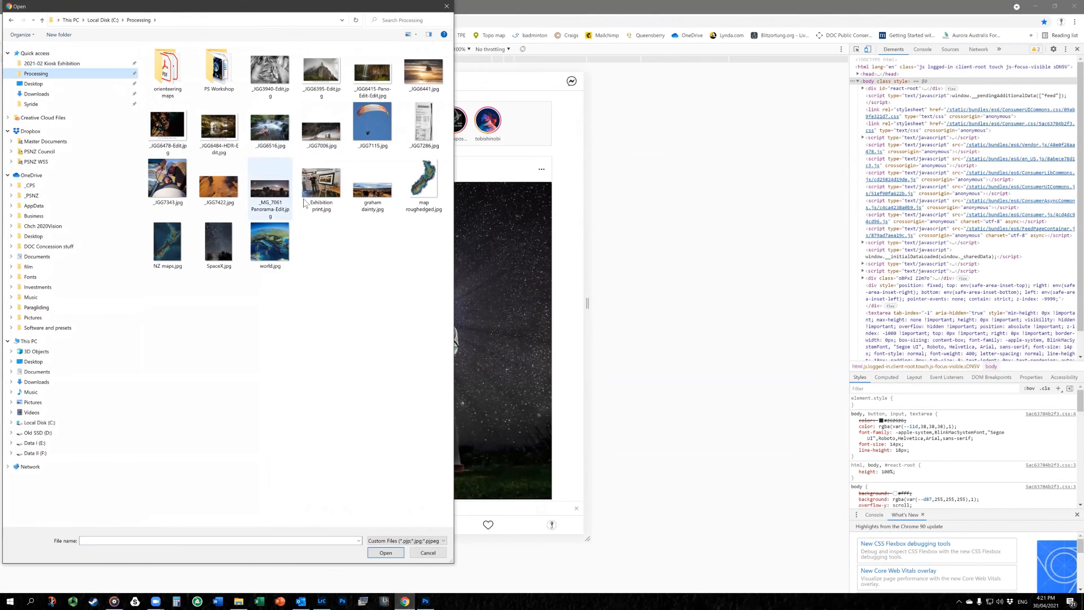
click(167, 151)
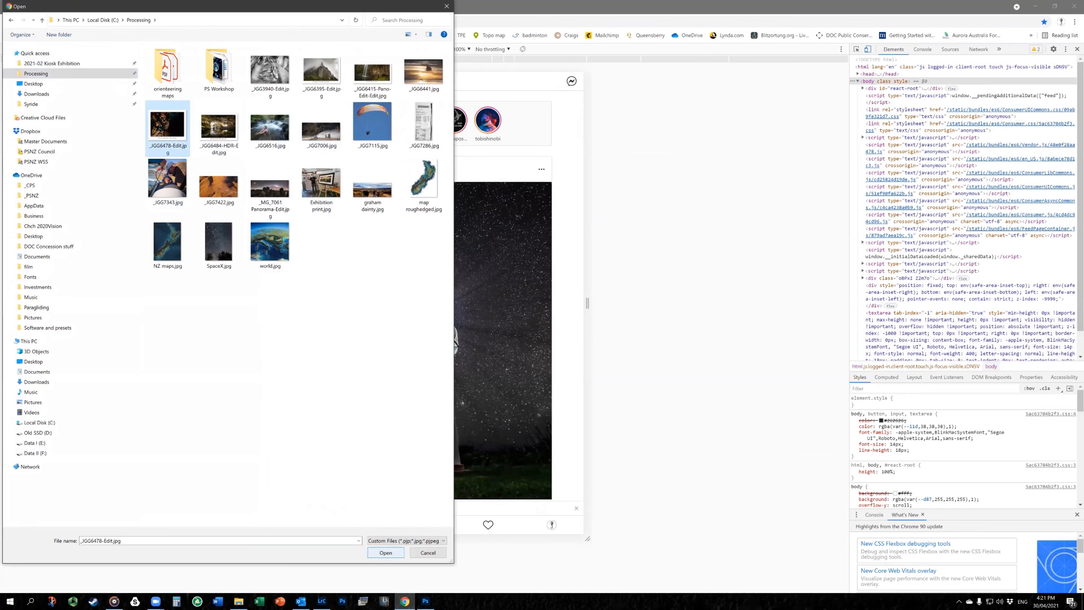
click(385, 553)
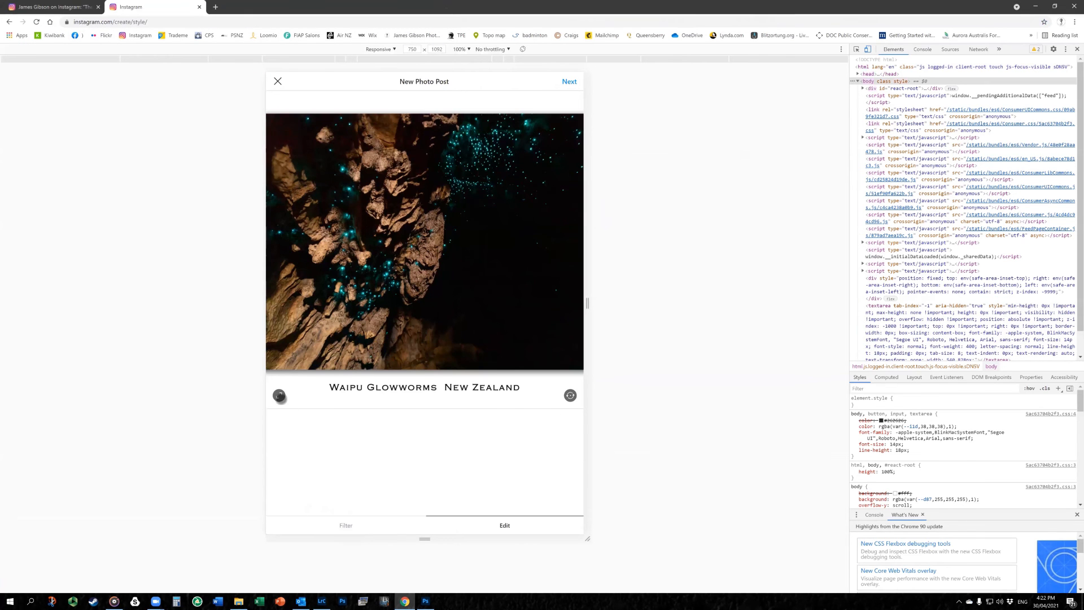
click(279, 396)
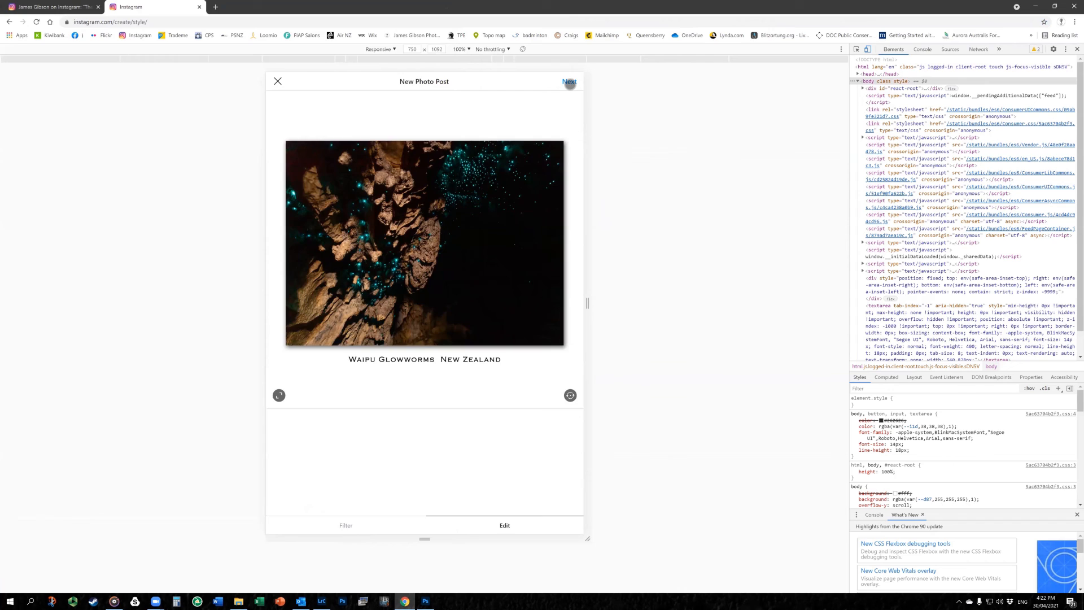
click(570, 83)
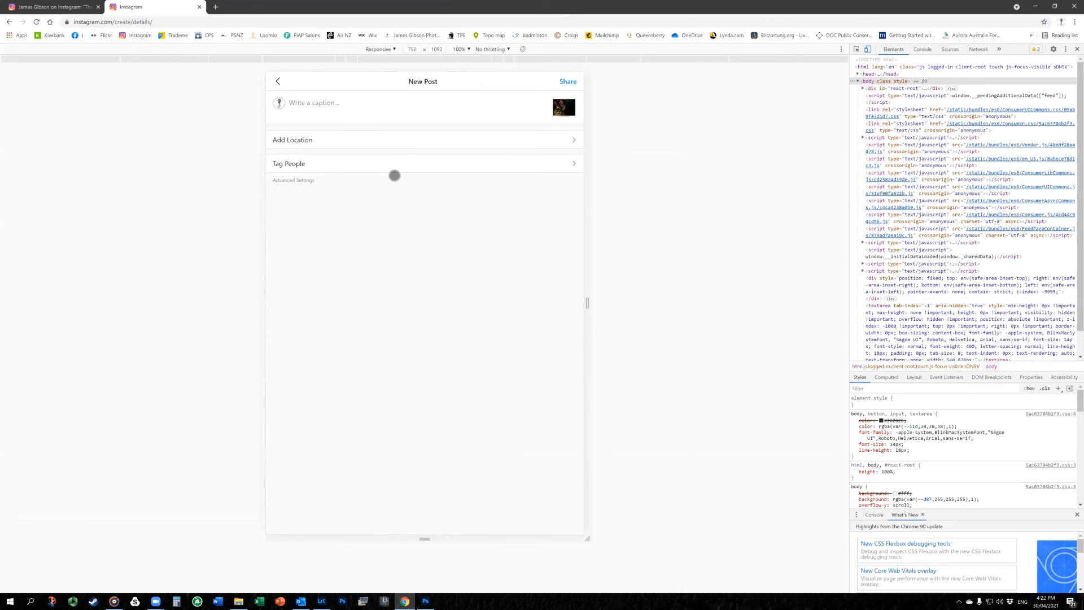